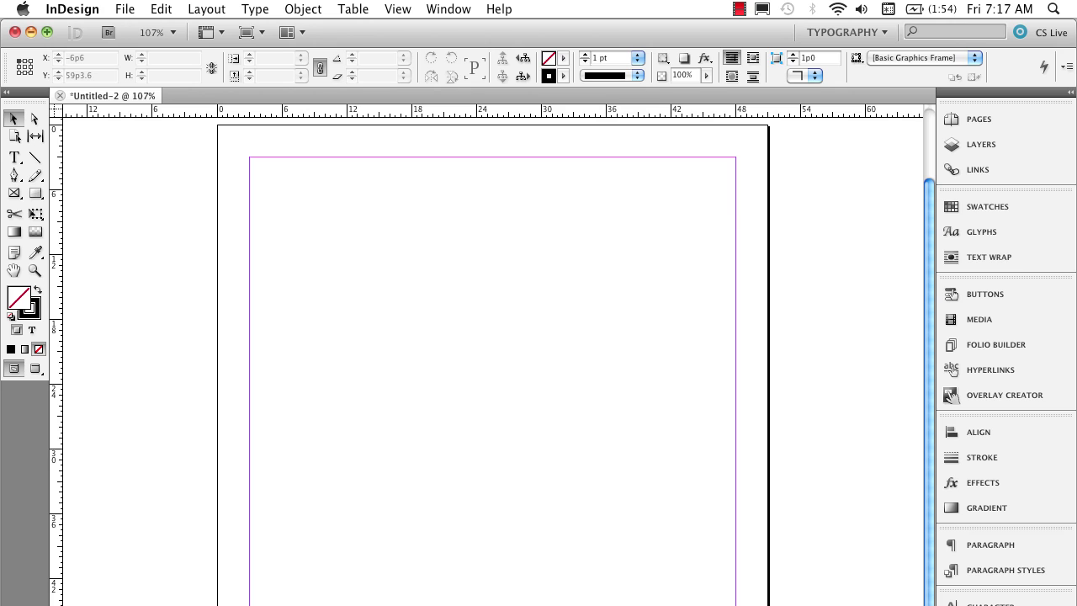
Load photos IMG_1939 through IMG_2294 from Fathers Day Pics into the place cursor
{"action": "left_click", "coordinate": [125, 10]}
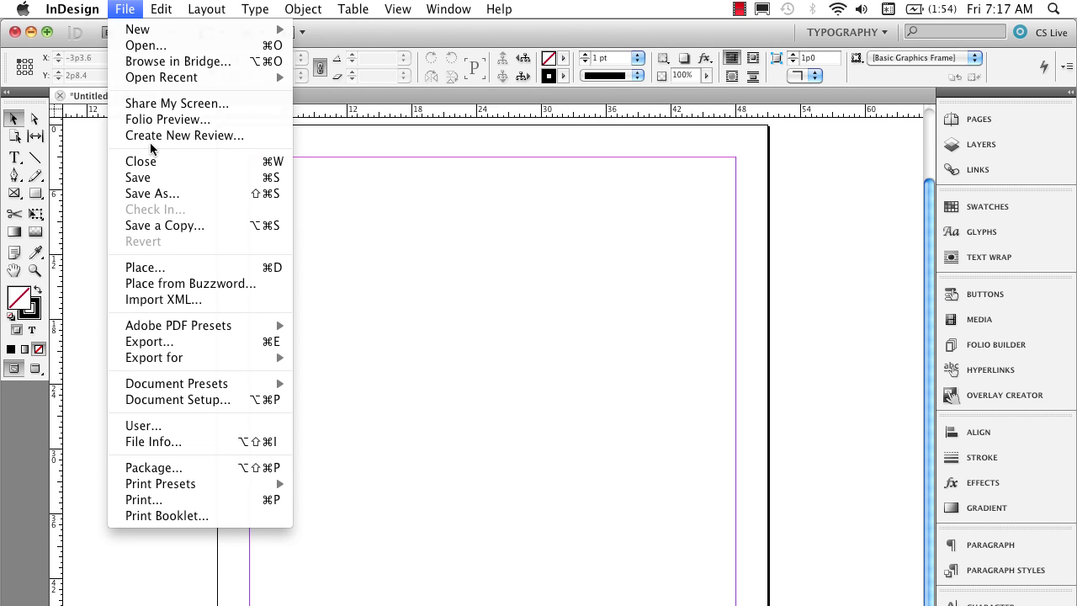
{"action": "left_click", "coordinate": [175, 268]}
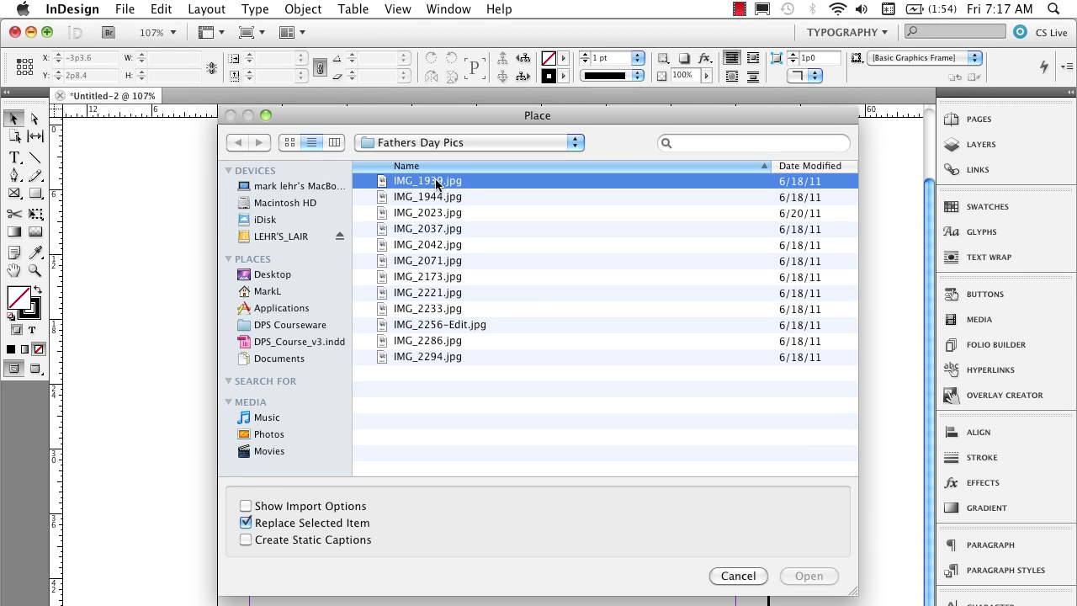
{"action": "left_click", "coordinate": [437, 183]}
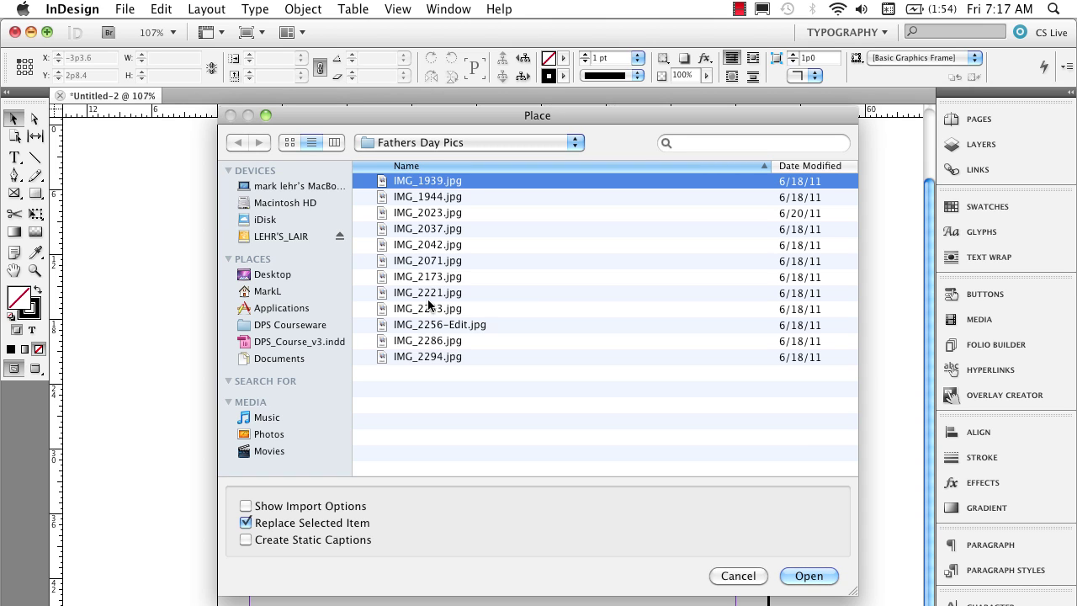
{"action": "left_click", "coordinate": [434, 356], "text": "shift"}
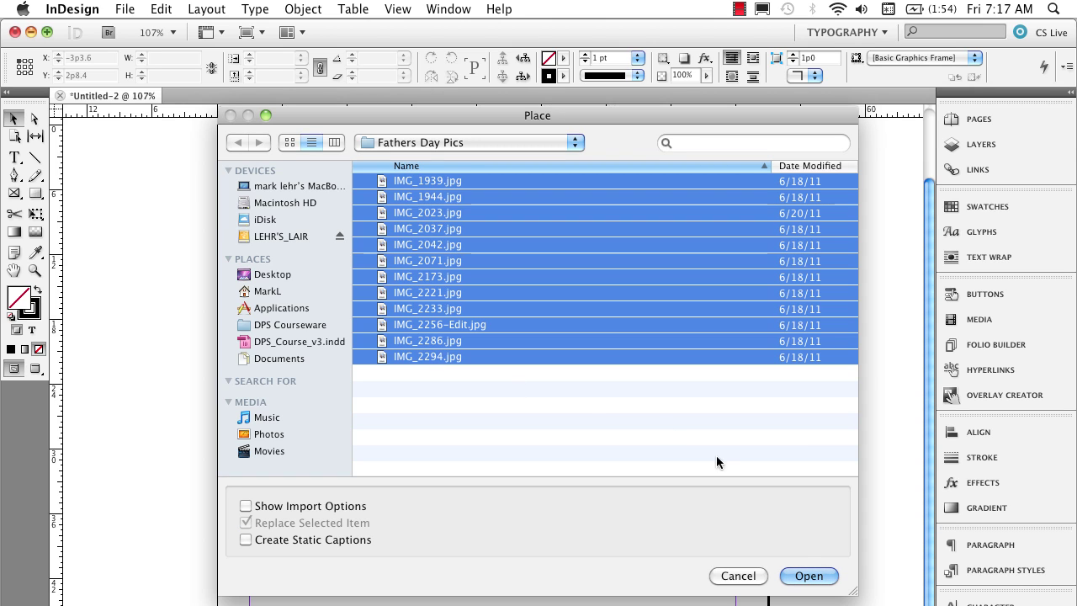
{"action": "left_click", "coordinate": [807, 575]}
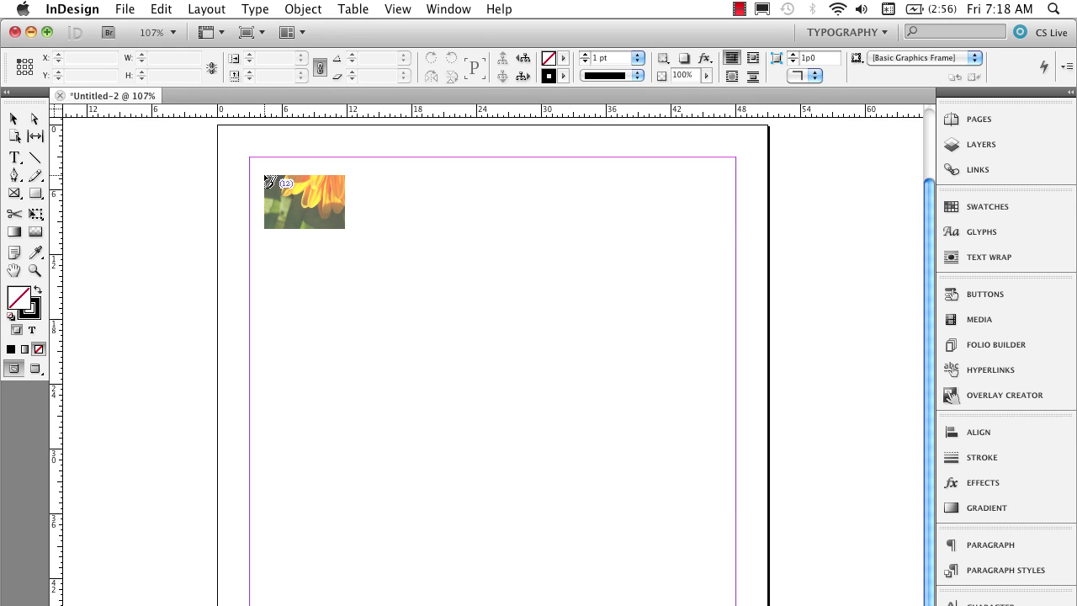
Drag out the loaded photos as a 3x3 grid of nine image frames across the page
{"action": "left_click_drag", "start_coordinate": [266, 177], "coordinate": [383, 331]}
{"action": "key", "text": "shift"}
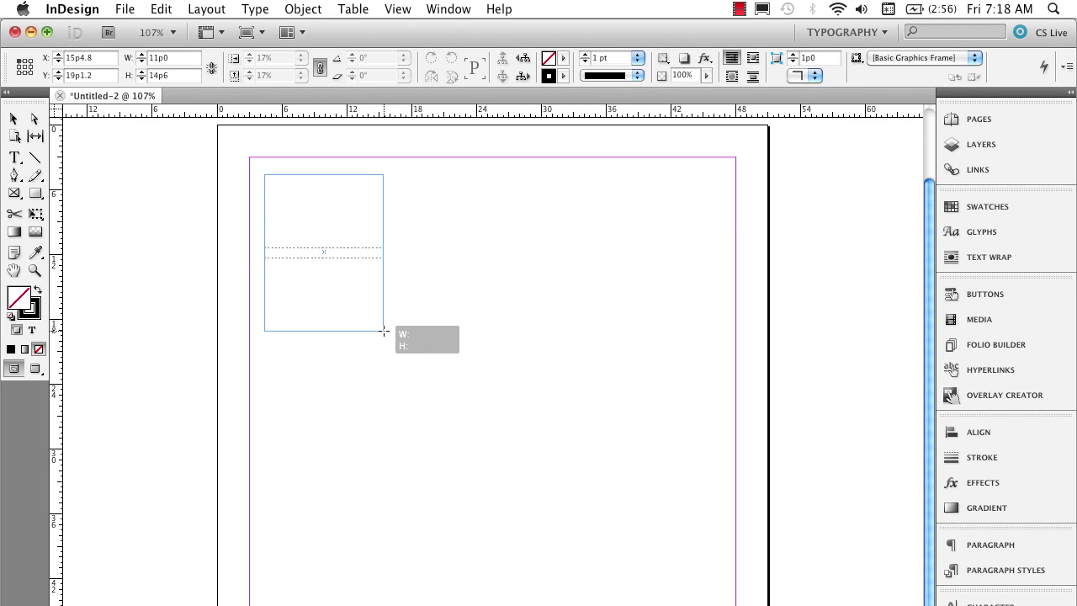
{"action": "key", "text": "Up"}
{"action": "left_click_drag", "start_coordinate": [384, 332], "coordinate": [383, 332]}
{"action": "left_click_drag", "start_coordinate": [384, 332], "coordinate": [719, 592]}
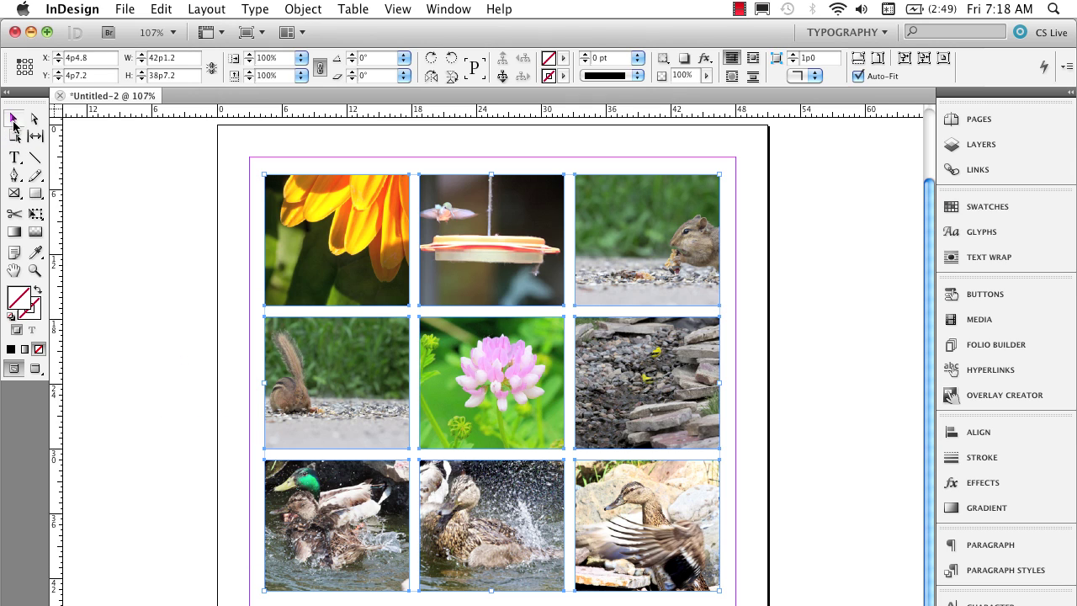
Delete the nine placed photo frames and close the document without saving
{"action": "left_click", "coordinate": [13, 120]}
{"action": "key", "text": "Delete"}
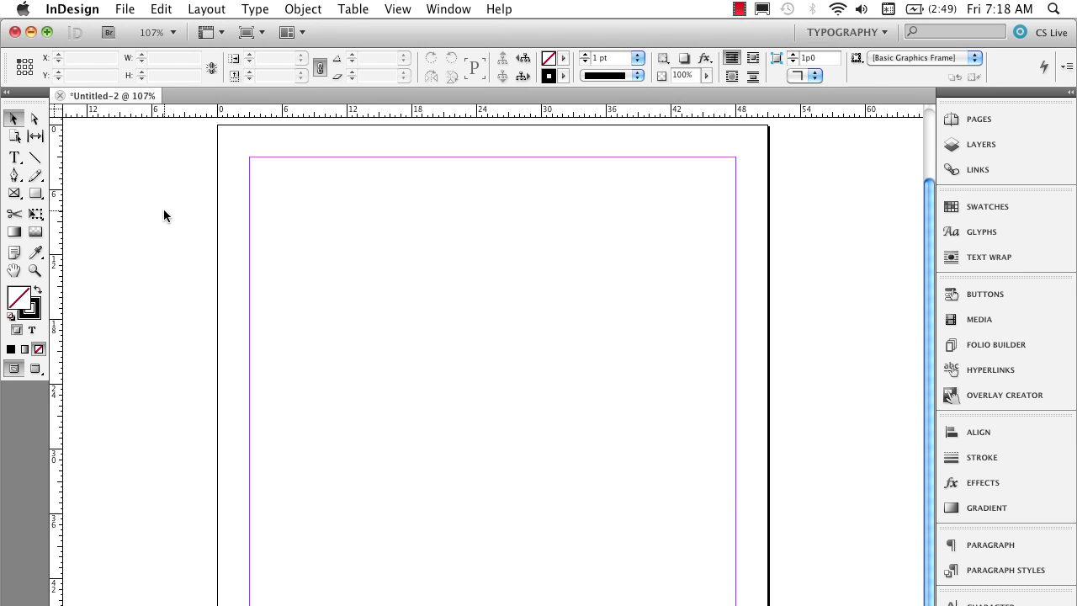
{"action": "left_click", "coordinate": [60, 96]}
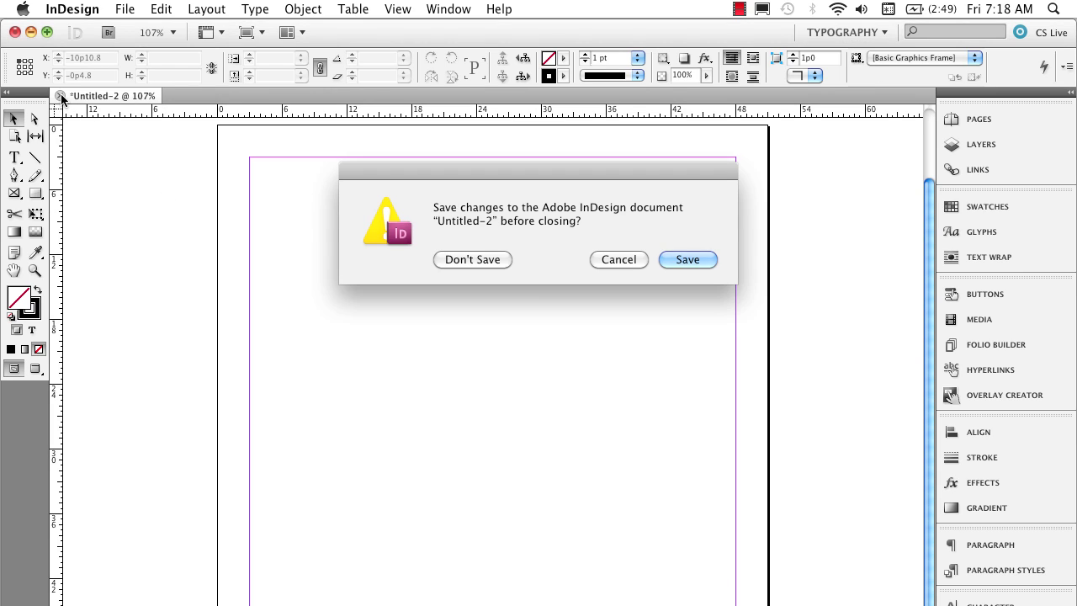
{"action": "left_click", "coordinate": [473, 260]}
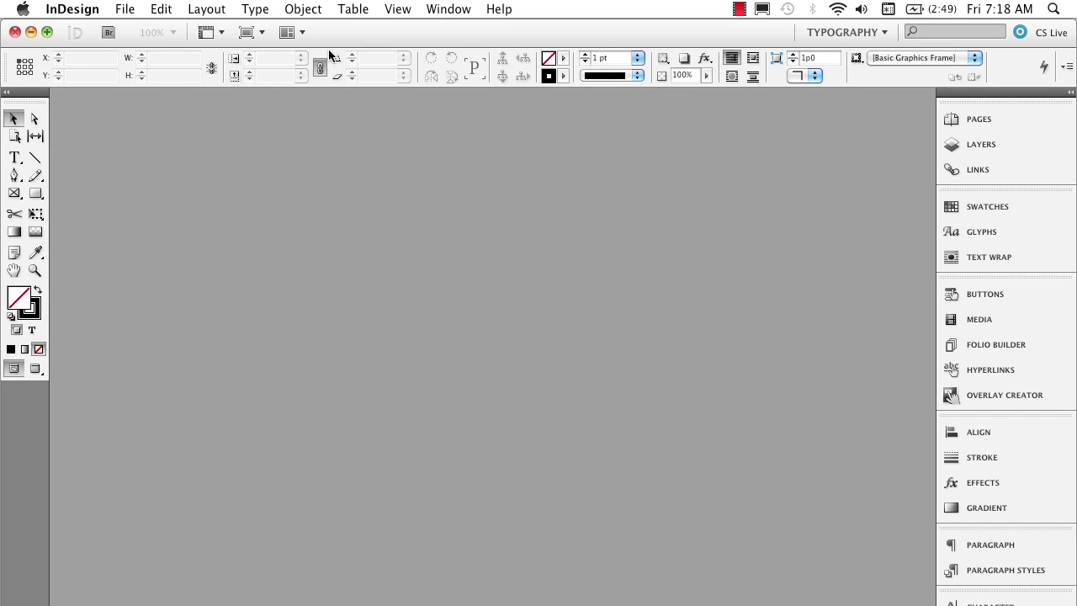
Confirm the default Frame Fitting Options with Auto-Fit on and Fill Frame Proportionally
{"action": "left_click", "coordinate": [296, 7]}
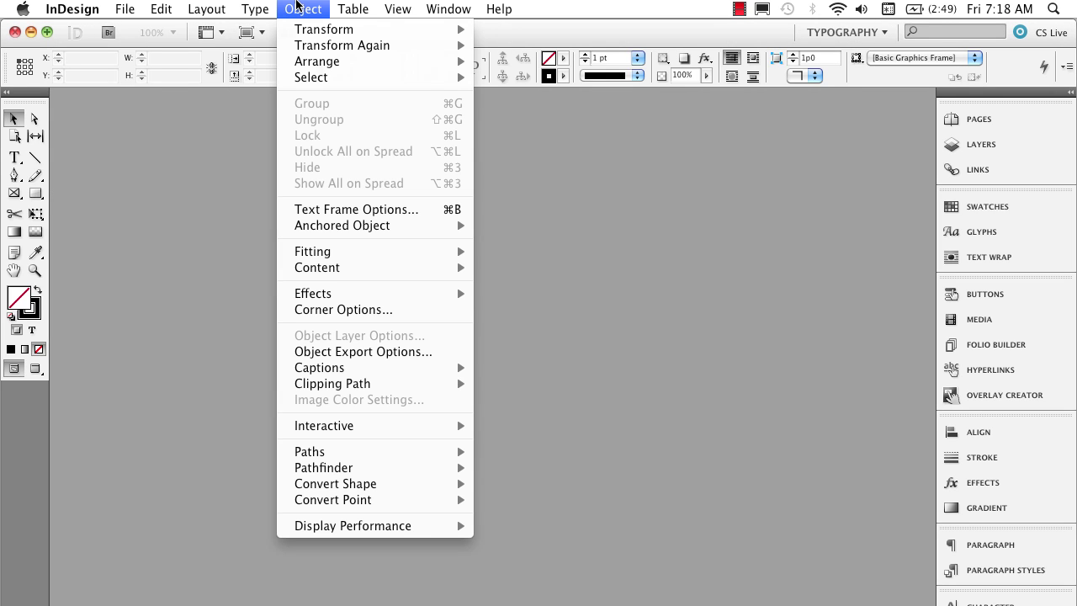
{"action": "mouse_move", "coordinate": [359, 253]}
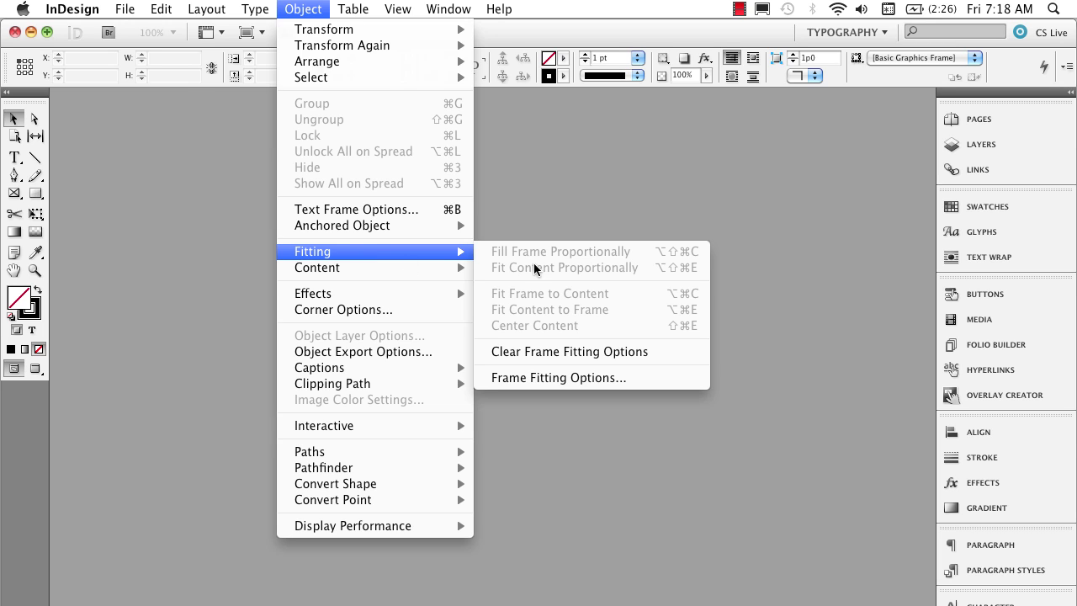
{"action": "left_click", "coordinate": [585, 379]}
{"action": "left_click", "coordinate": [384, 355]}
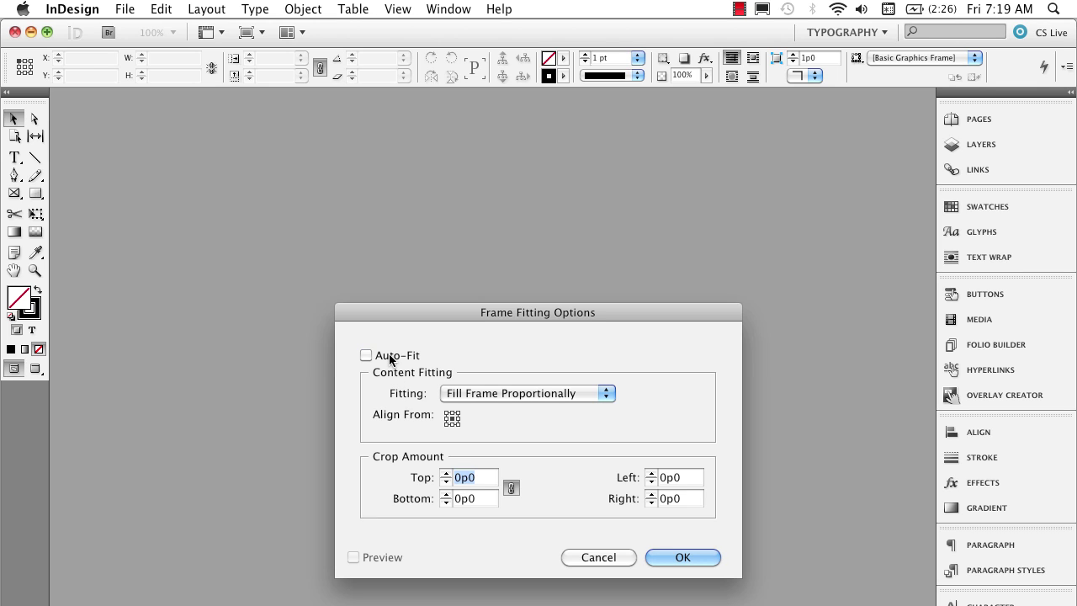
{"action": "left_click", "coordinate": [378, 355]}
{"action": "left_click", "coordinate": [681, 558]}
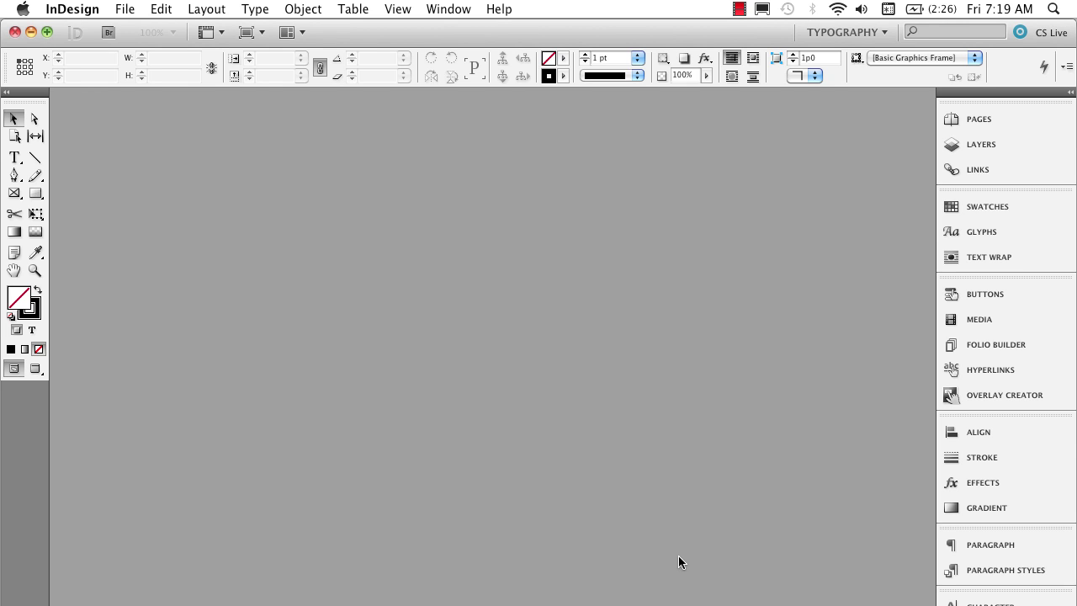
Create a new default document and load all twelve Fathers Day Pics JPEGs for placing
{"action": "key", "text": "super+n"}
{"action": "key", "text": "Return"}
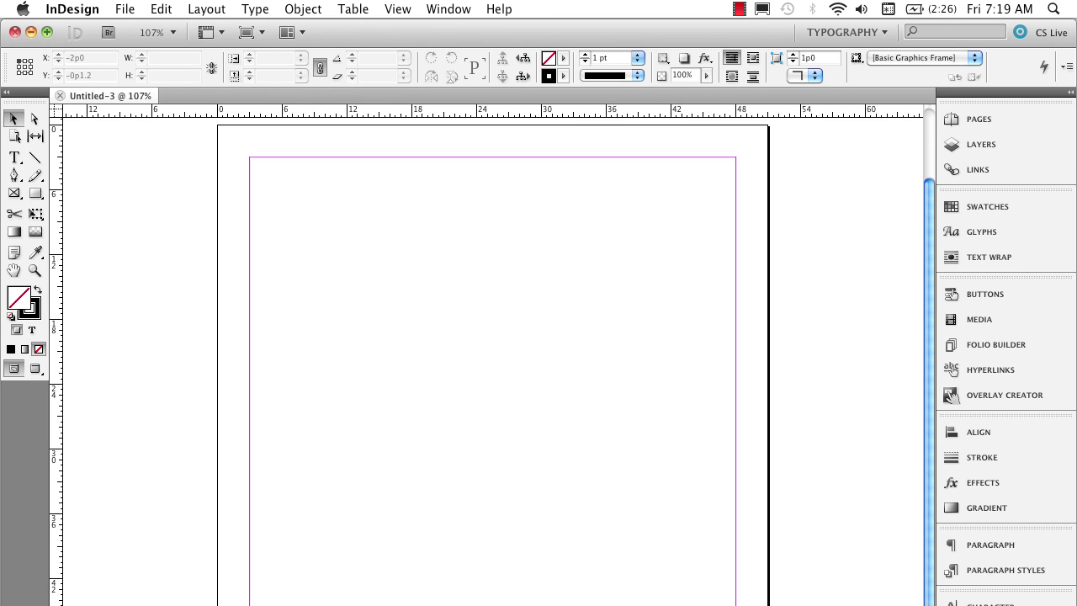
{"action": "left_click", "coordinate": [125, 9]}
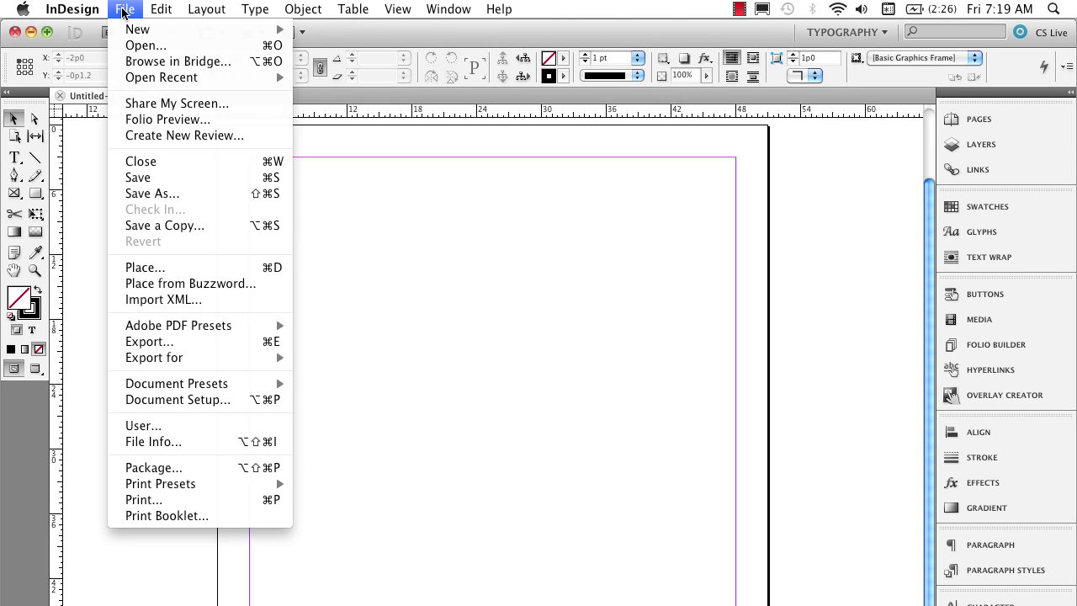
{"action": "left_click", "coordinate": [200, 266]}
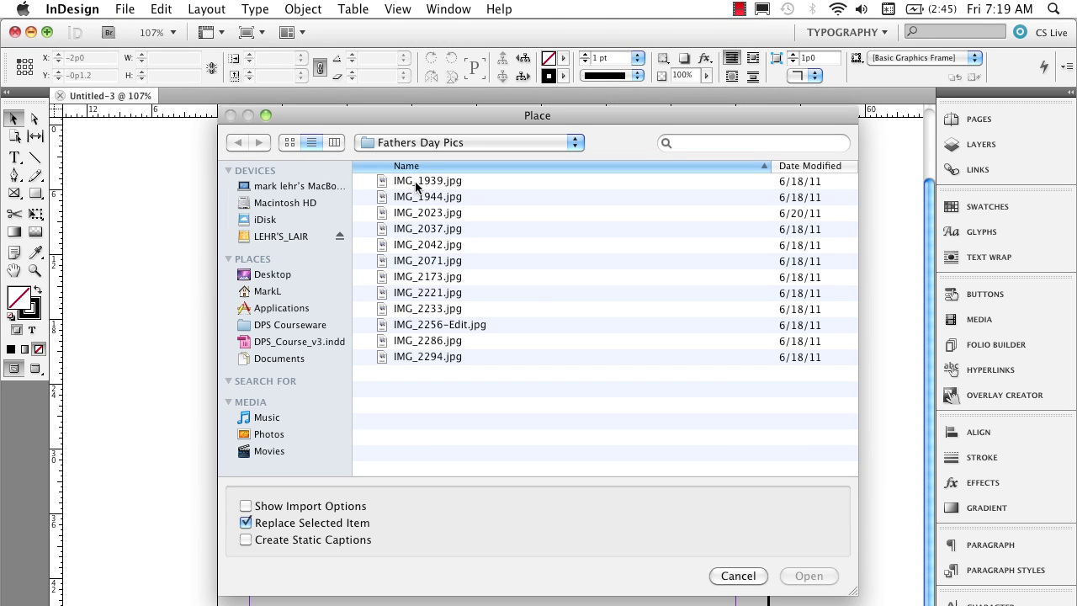
{"action": "left_click", "coordinate": [419, 182]}
{"action": "left_click", "coordinate": [429, 358], "text": "shift"}
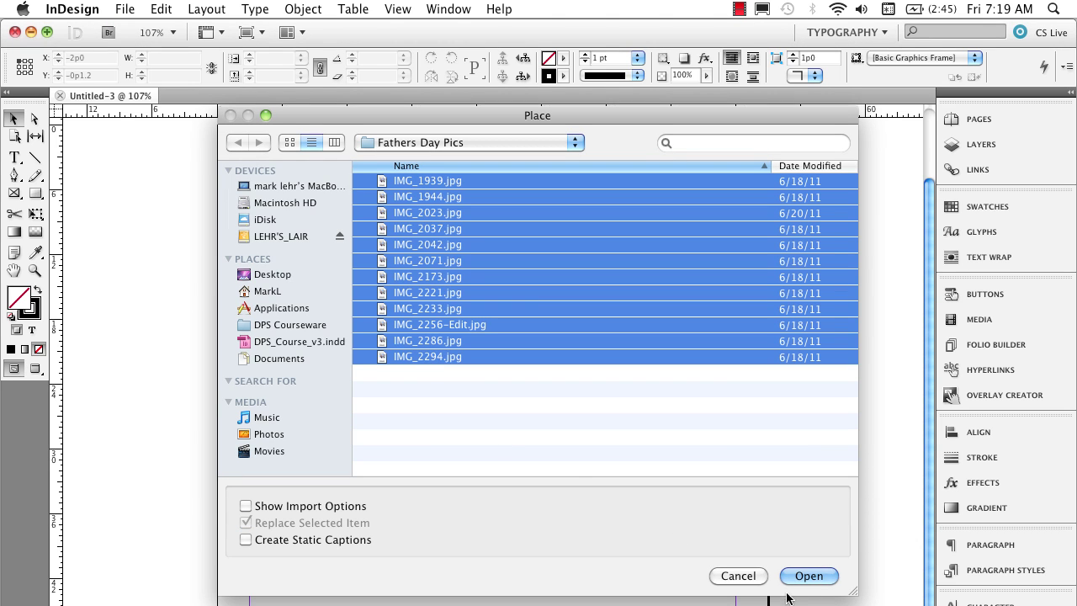
{"action": "left_click", "coordinate": [806, 577]}
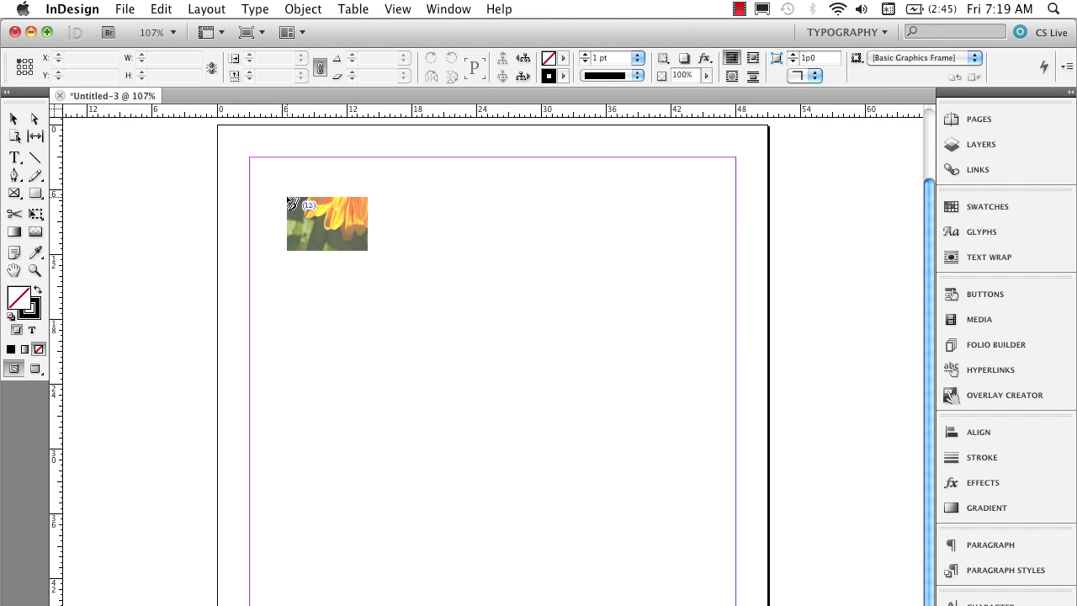
{"action": "left_click_drag", "start_coordinate": [287, 184], "coordinate": [534, 461]}
{"action": "key", "text": "Up"}
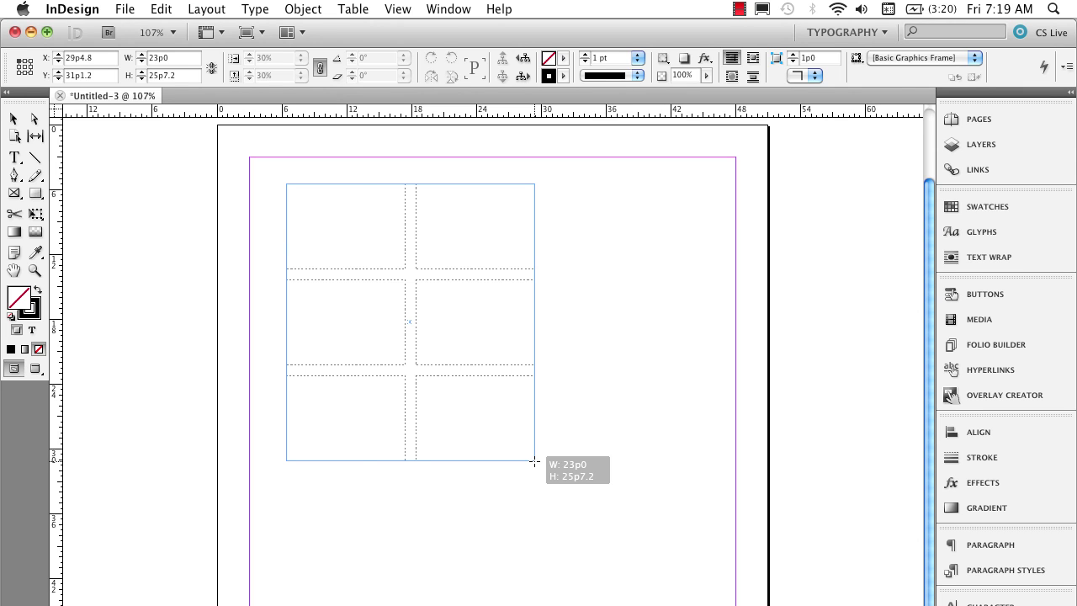
{"action": "left_click_drag", "start_coordinate": [534, 461], "coordinate": [697, 572]}
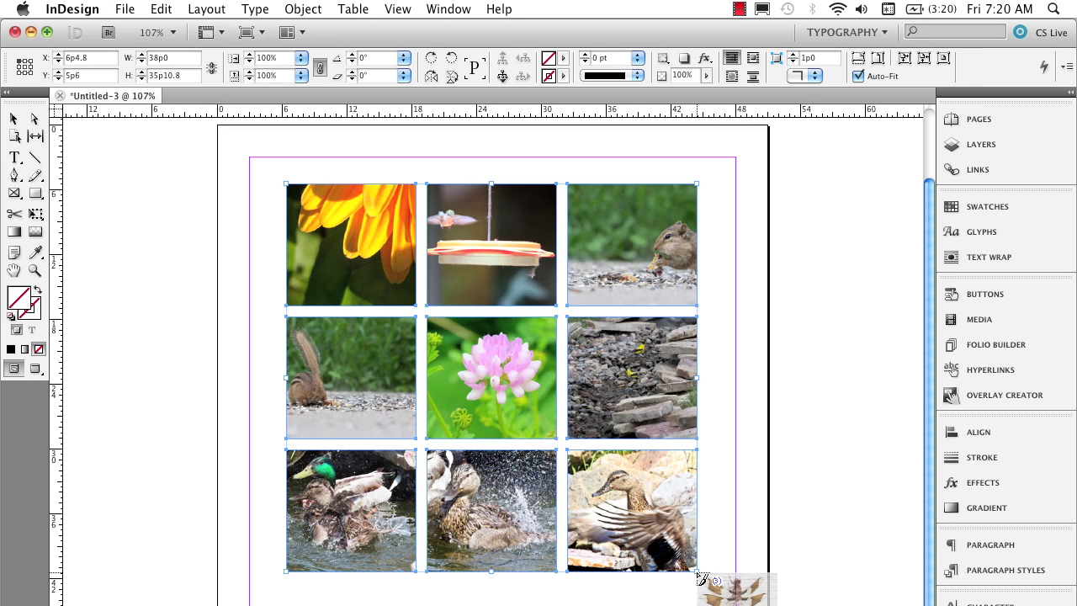
{"action": "key", "text": "super+z"}
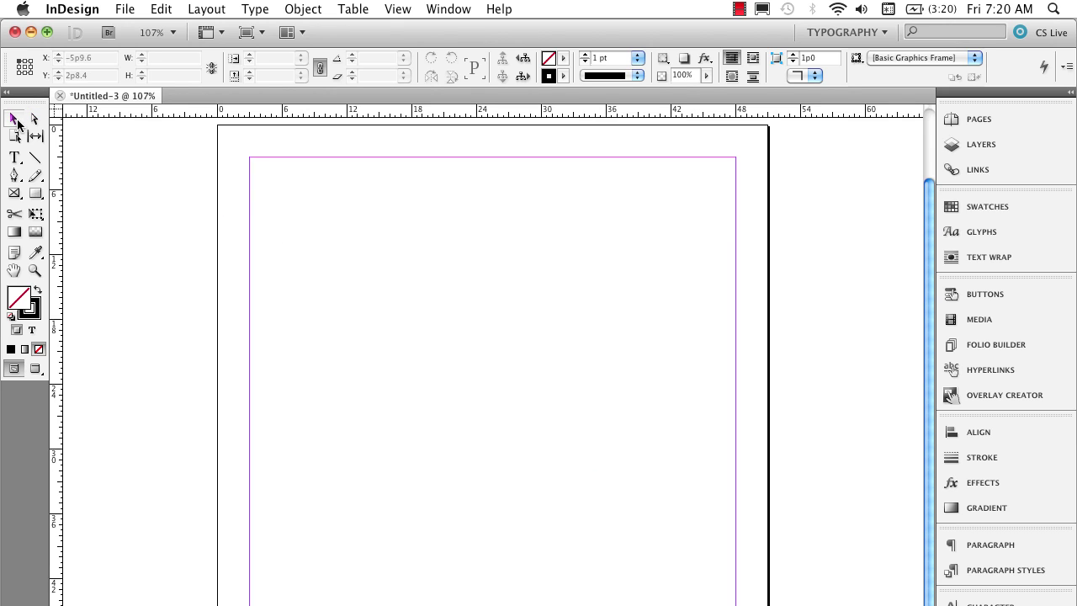
Draw a 36p7.2 square 3x3 grid of empty rectangle frames from the page's top-left
{"action": "left_click", "coordinate": [17, 122]}
{"action": "left_click", "coordinate": [14, 195]}
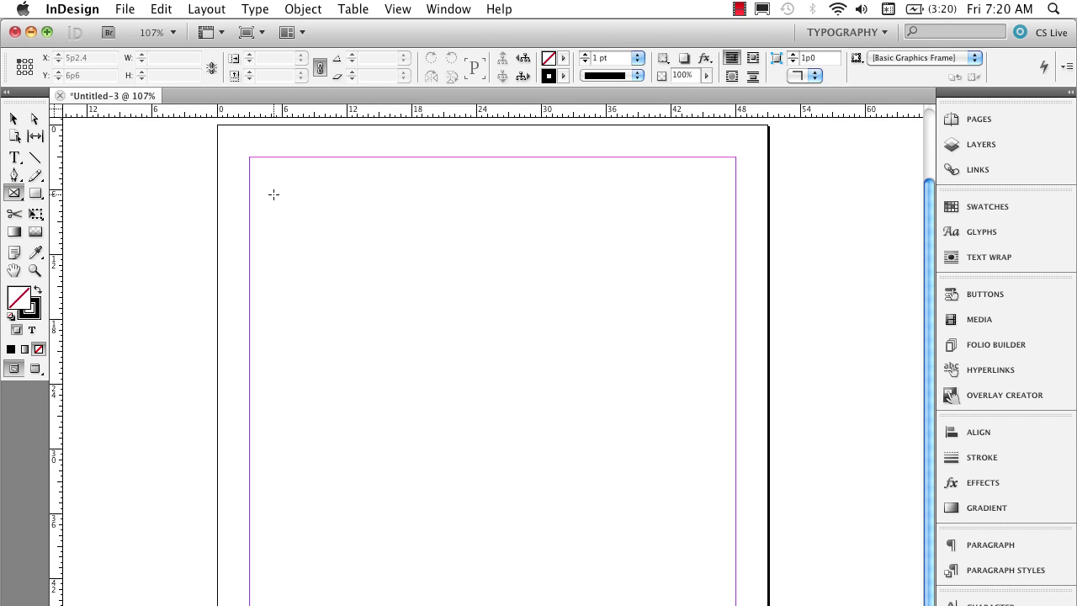
{"action": "left_click_drag", "start_coordinate": [274, 194], "coordinate": [387, 304]}
{"action": "key", "text": "shift"}
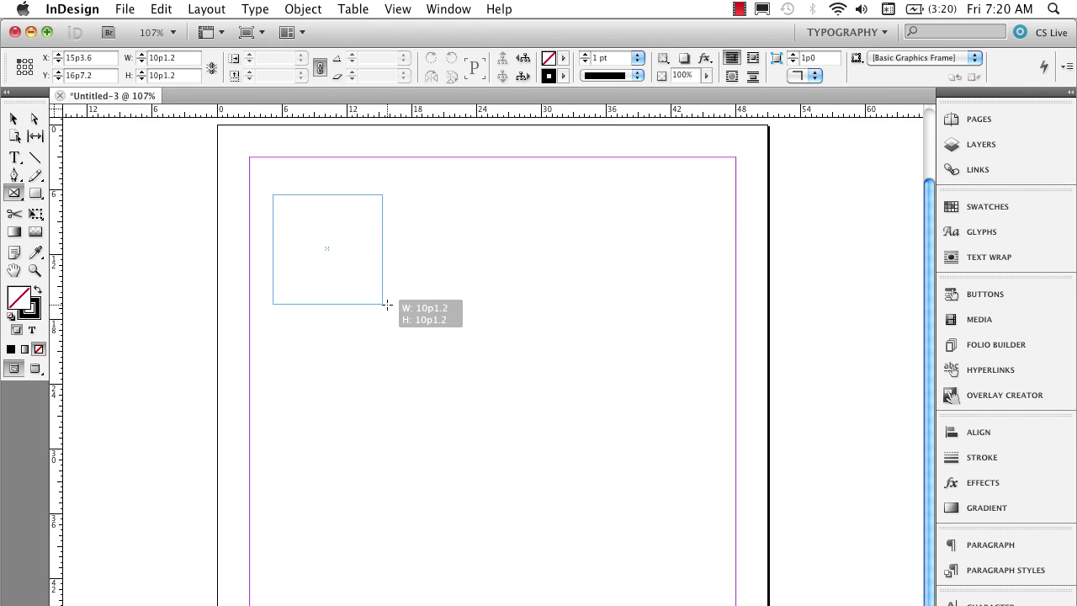
{"action": "left_click_drag", "start_coordinate": [387, 304], "coordinate": [742, 591]}
{"action": "key", "text": "Up"}
{"action": "key", "text": "Up"}
{"action": "key", "text": "Right"}
{"action": "key", "text": "Right"}
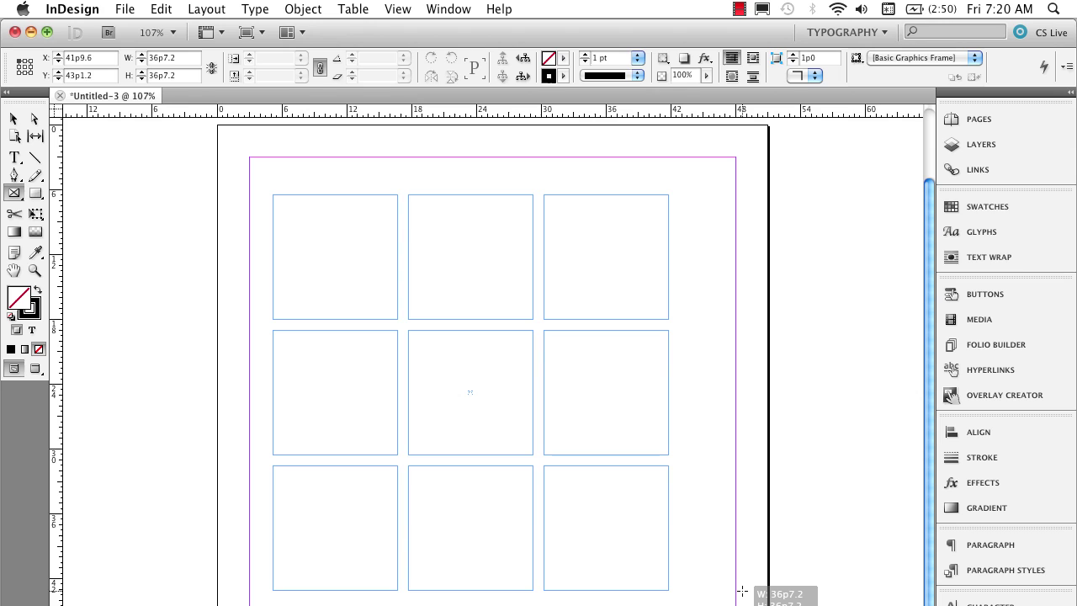
{"action": "left_click_drag", "start_coordinate": [743, 591], "coordinate": [743, 592]}
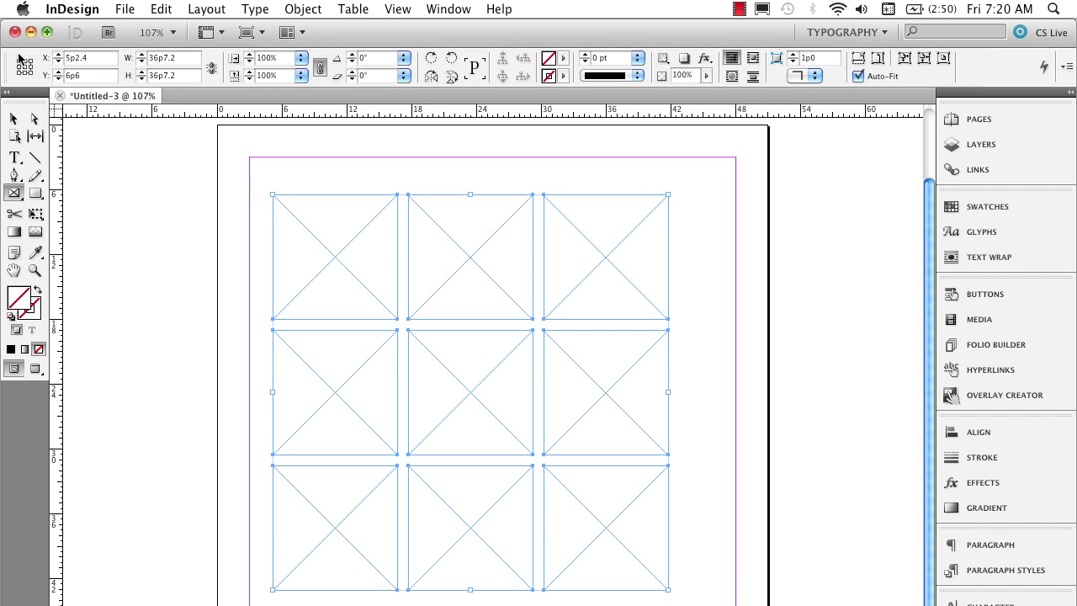
Load IMG_1939.jpg through the last of the twelve Fathers Day Pics photos for placing
{"action": "left_click", "coordinate": [125, 9]}
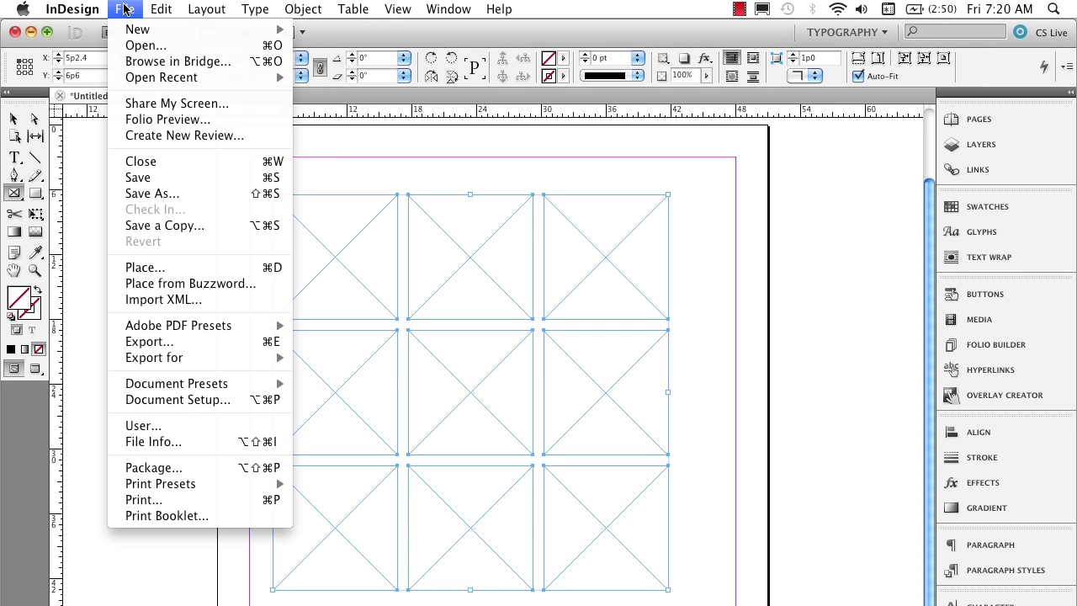
{"action": "left_click", "coordinate": [165, 268]}
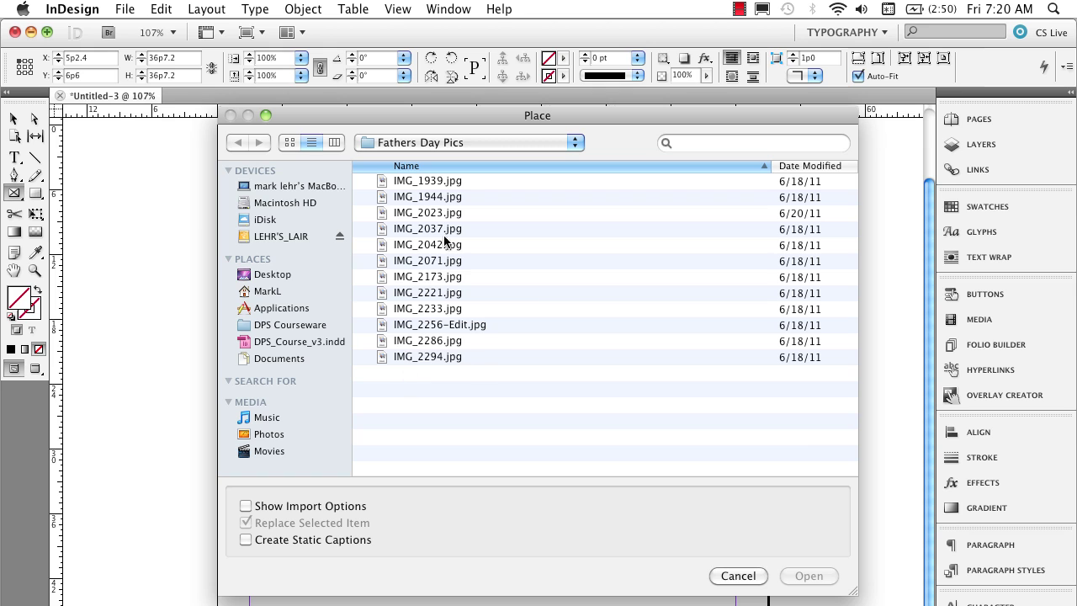
{"action": "left_click", "coordinate": [451, 181]}
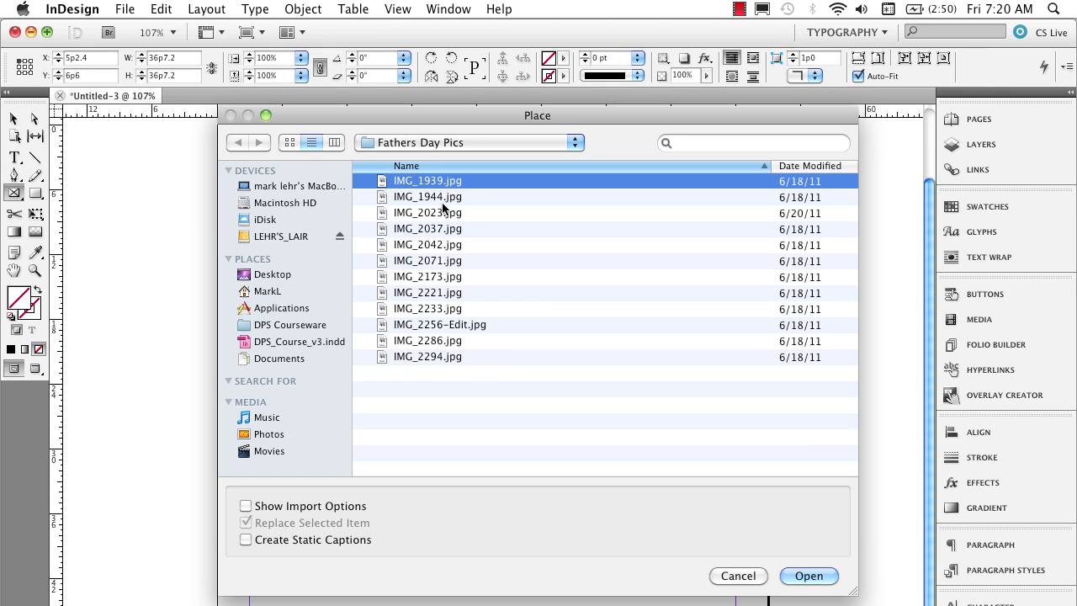
{"action": "left_click", "coordinate": [434, 357], "text": "shift"}
{"action": "left_click", "coordinate": [808, 576]}
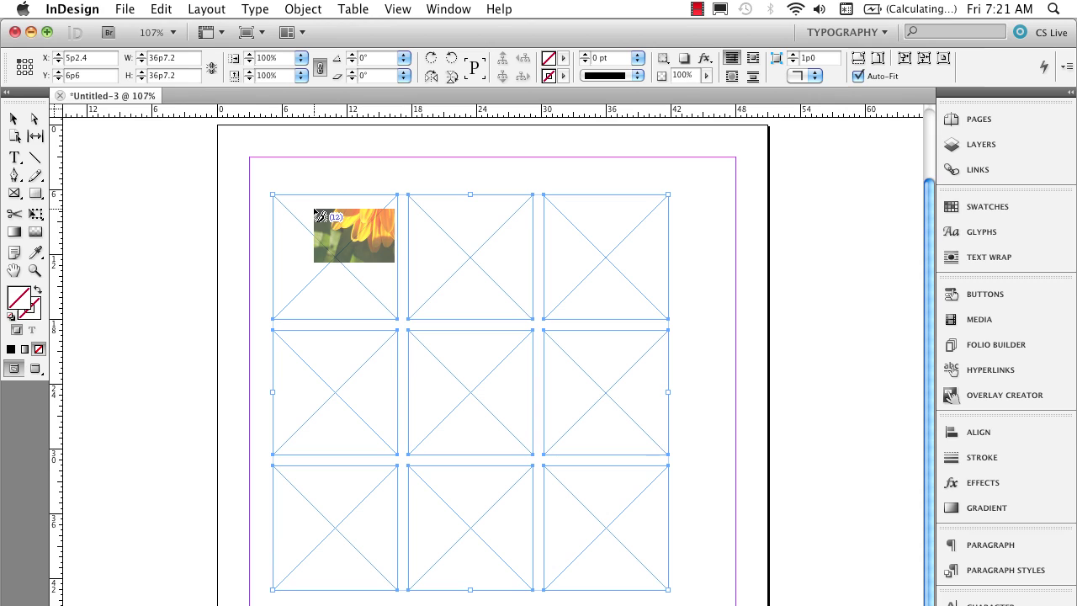
Place the dragonfly centre, yellow flower top-left, feeder bottom-centre, and chipmunk top-right
{"action": "key", "text": "Right"}
{"action": "key", "text": "Right"}
{"action": "key", "text": "Right"}
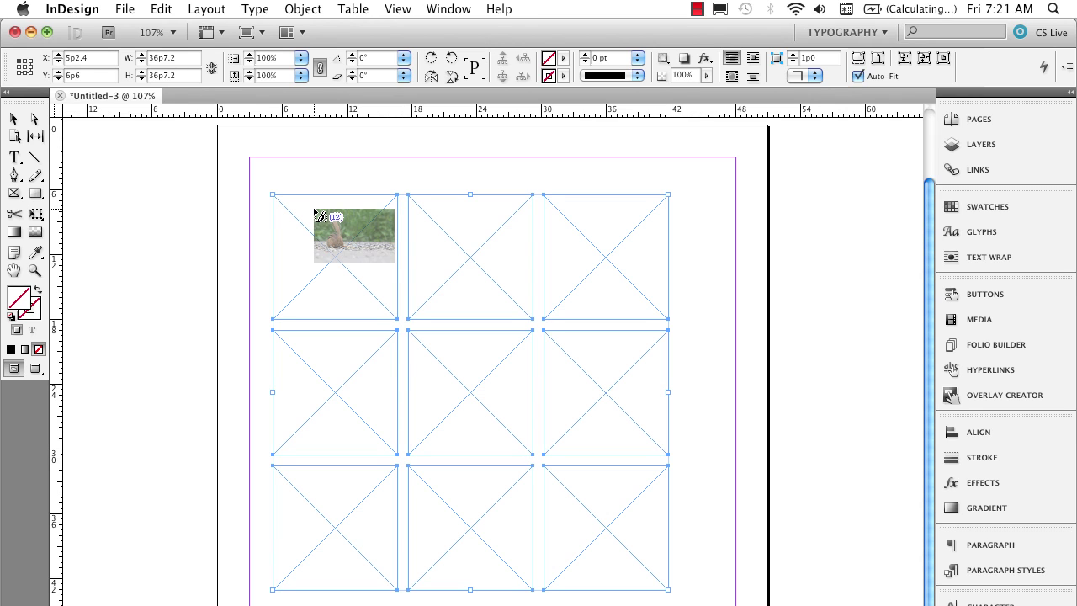
{"action": "key", "text": "Right"}
{"action": "key", "text": "Right"}
{"action": "key", "text": "Right"}
{"action": "key", "text": "Right"}
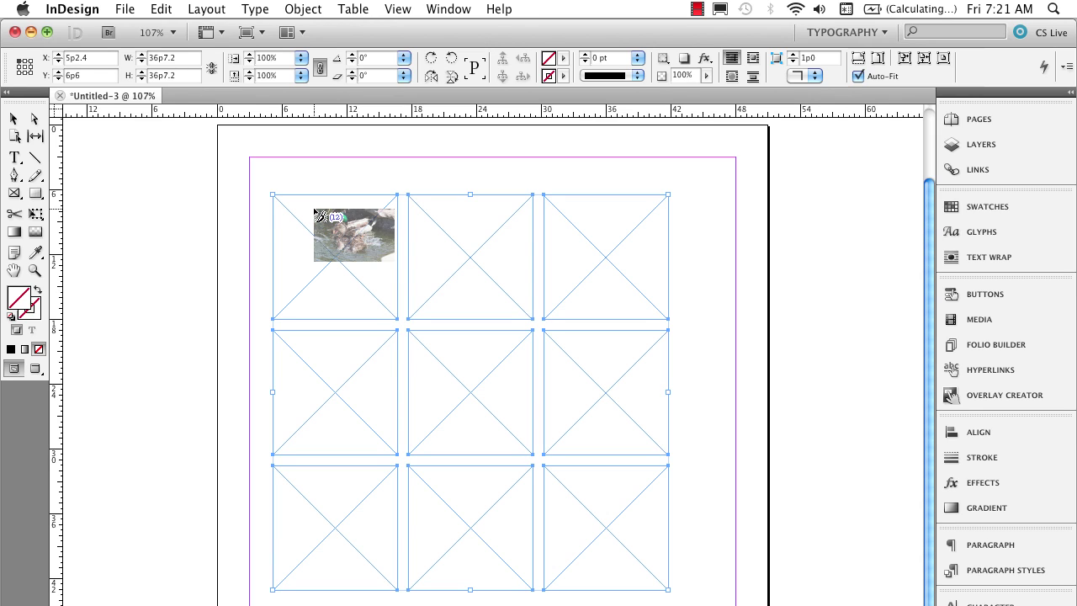
{"action": "key", "text": "Right"}
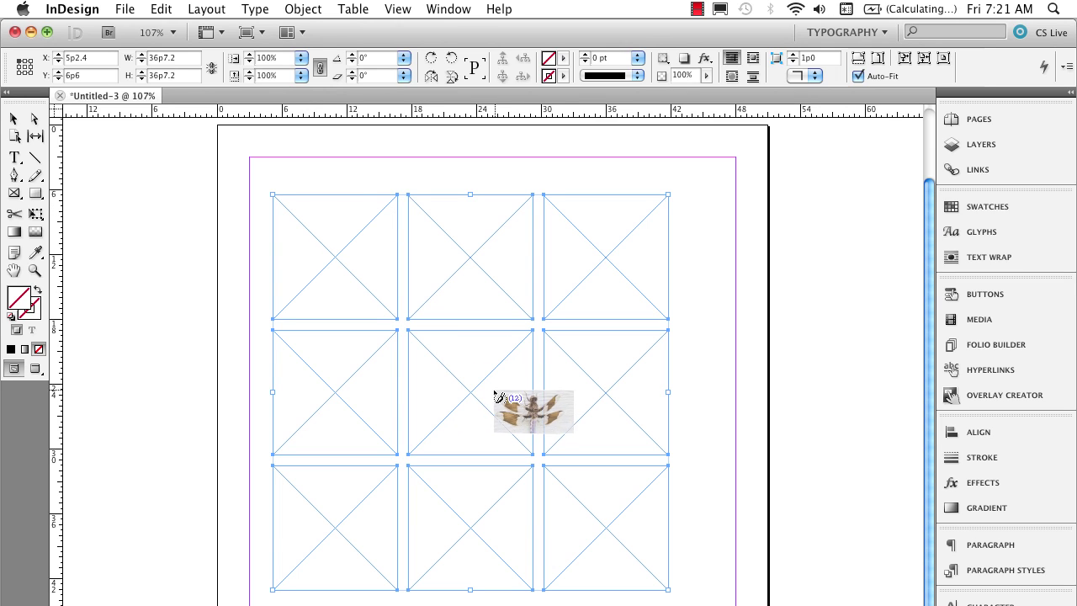
{"action": "left_click", "coordinate": [459, 387]}
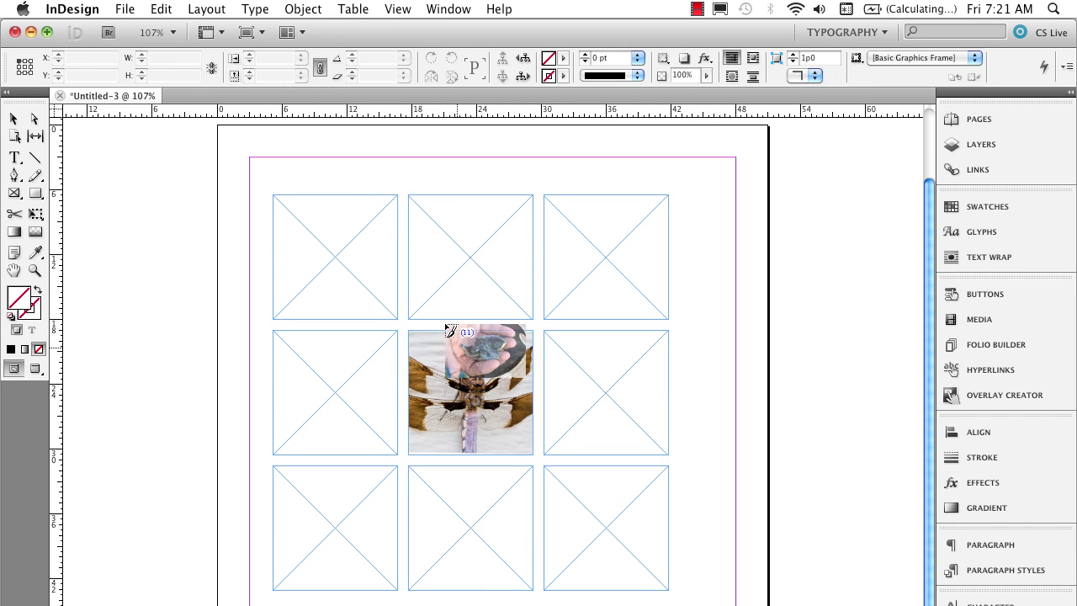
{"action": "left_click", "coordinate": [297, 229]}
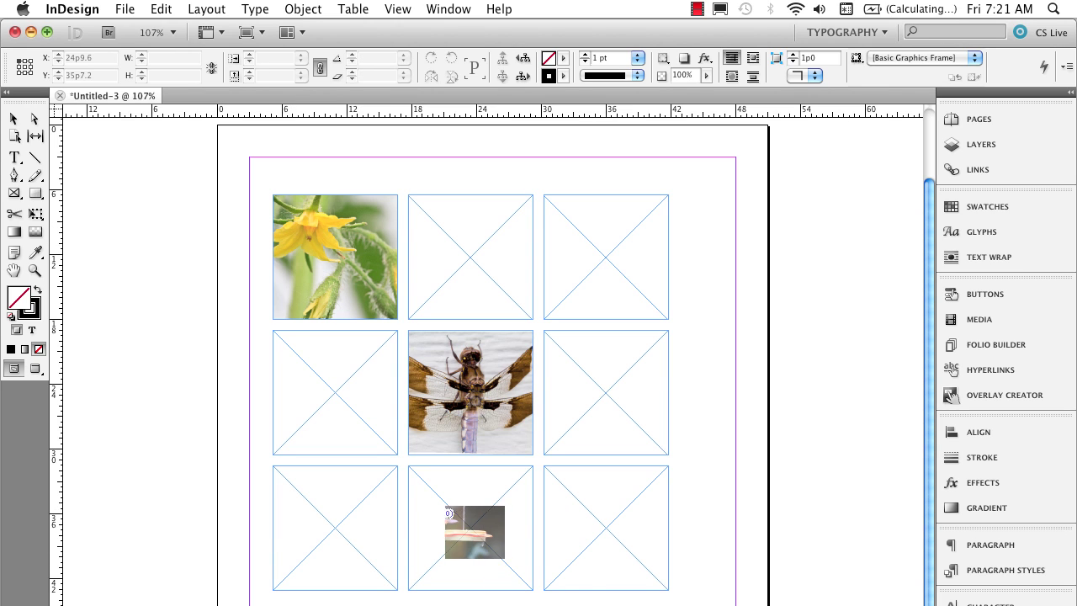
{"action": "left_click", "coordinate": [447, 513]}
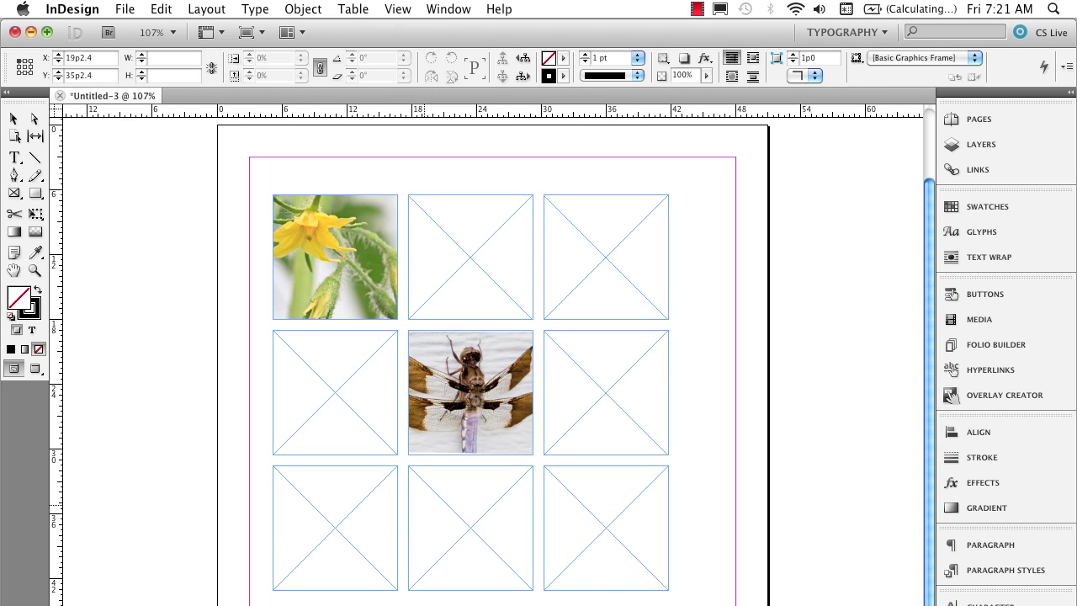
{"action": "left_click", "coordinate": [573, 237]}
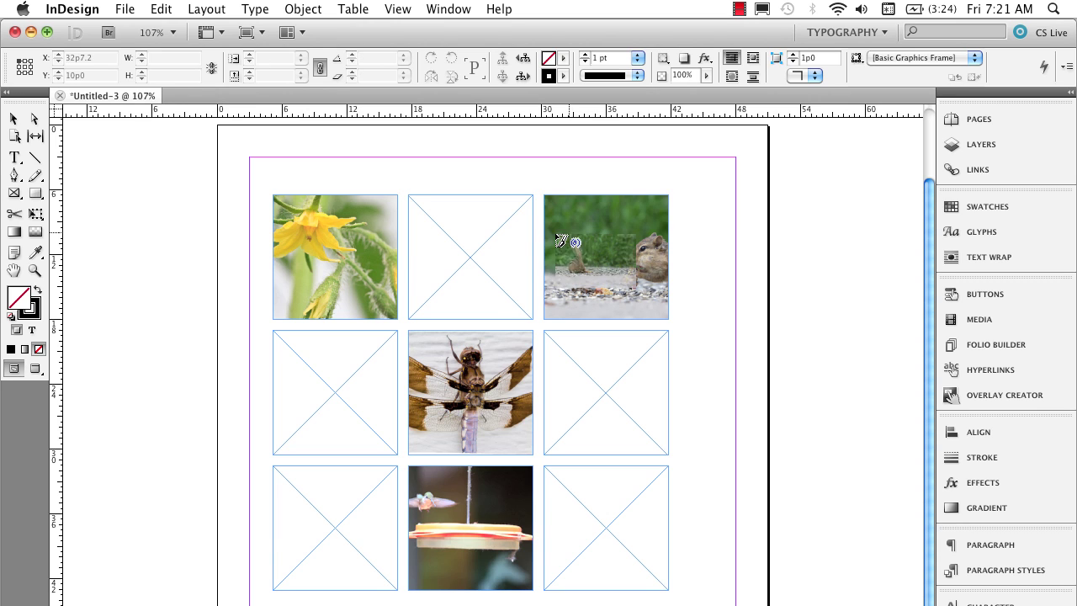
Place a chipmunk bottom-left, pink flower middle-left, duck top-middle, and bird-in-hand bottom-right
{"action": "left_click", "coordinate": [304, 524]}
{"action": "left_click", "coordinate": [306, 376]}
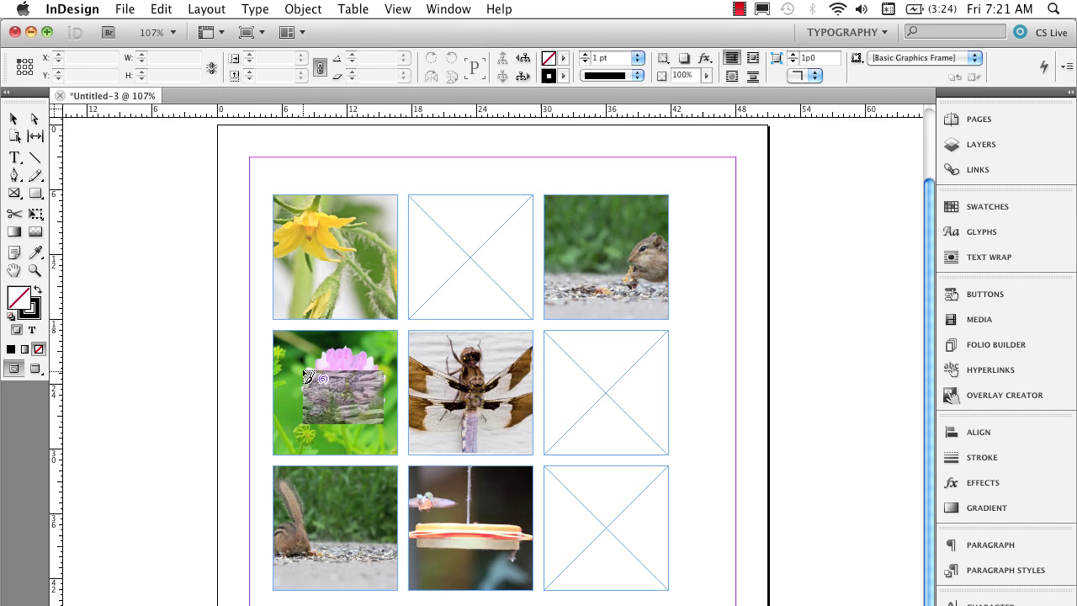
{"action": "left_click", "coordinate": [558, 367]}
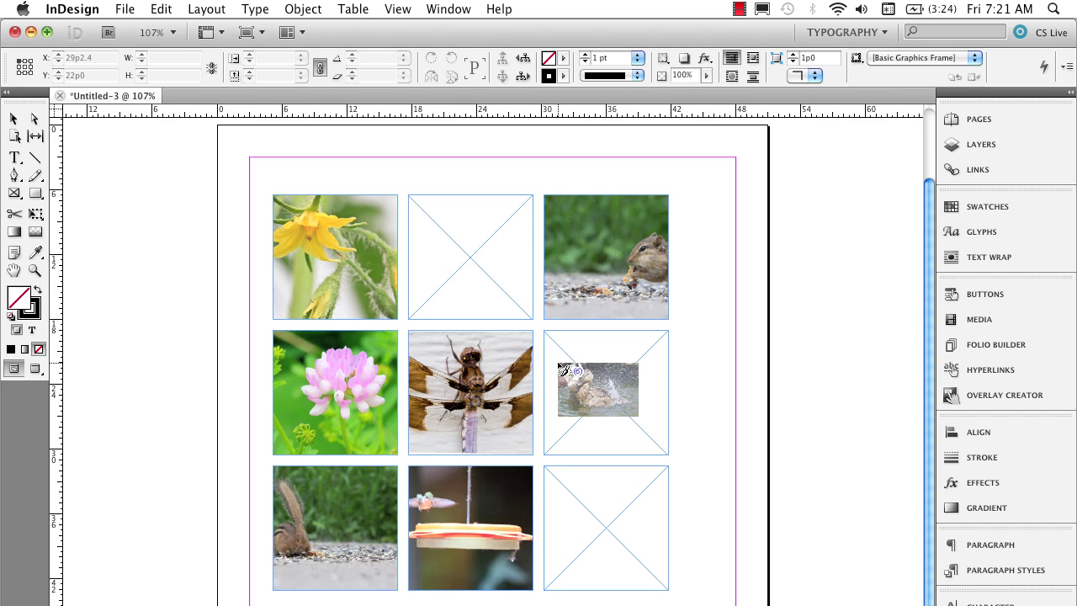
{"action": "left_click", "coordinate": [484, 307]}
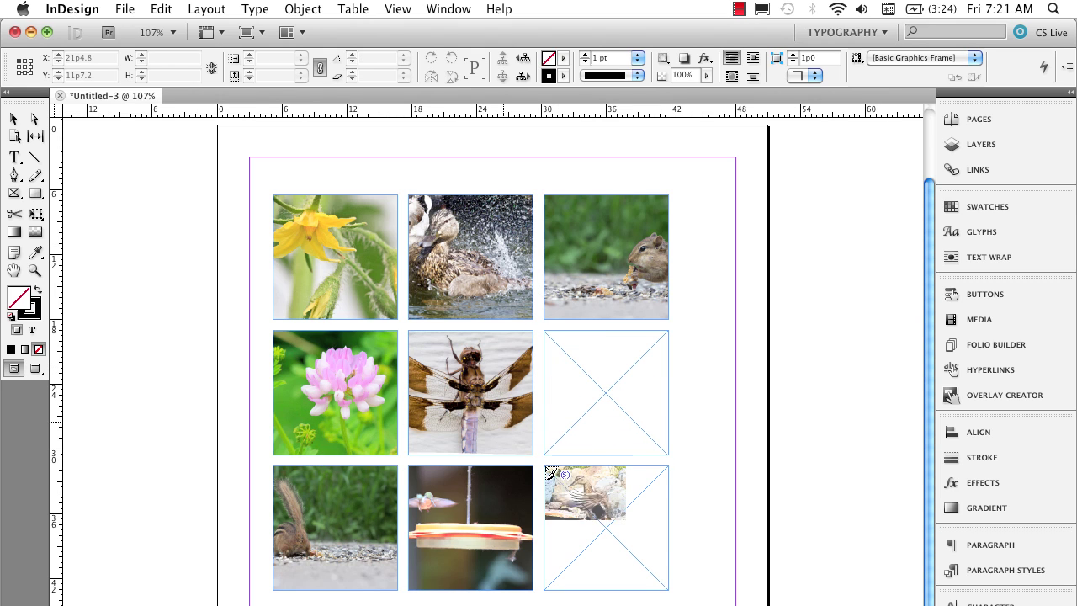
{"action": "left_click", "coordinate": [590, 515]}
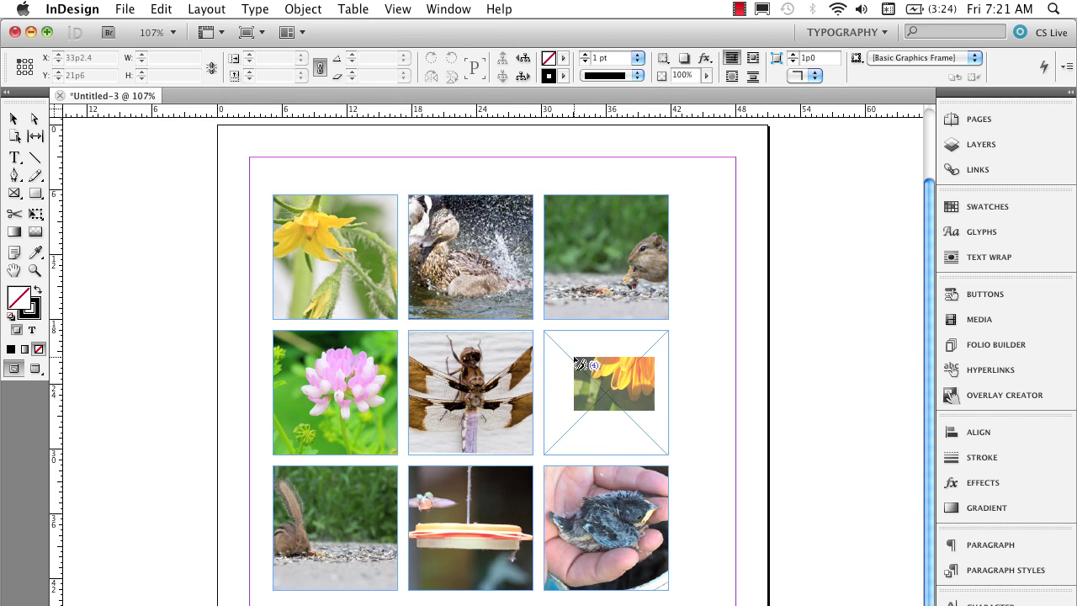
{"action": "key", "text": "Right"}
{"action": "key", "text": "Right"}
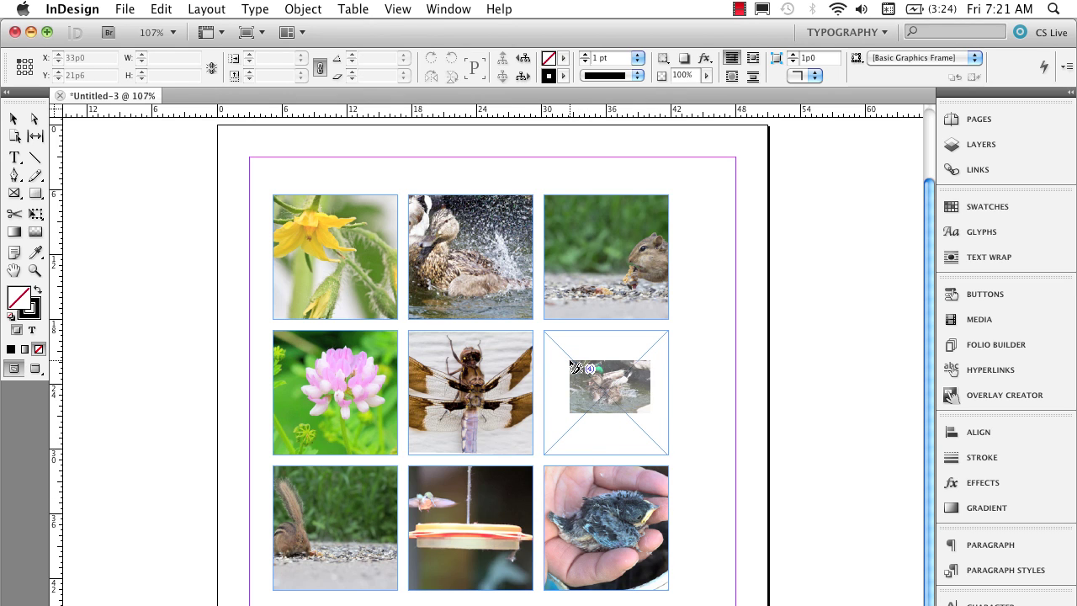
{"action": "key", "text": "Right"}
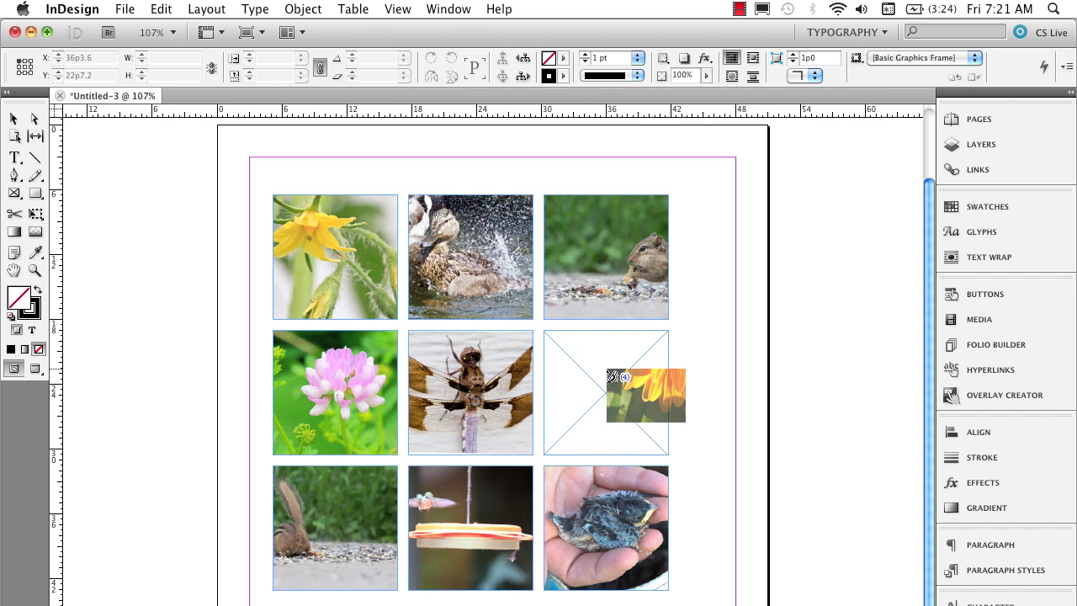
Drop the orange flower photo into the middle-right frame and release the remaining loaded images
{"action": "left_click", "coordinate": [585, 371]}
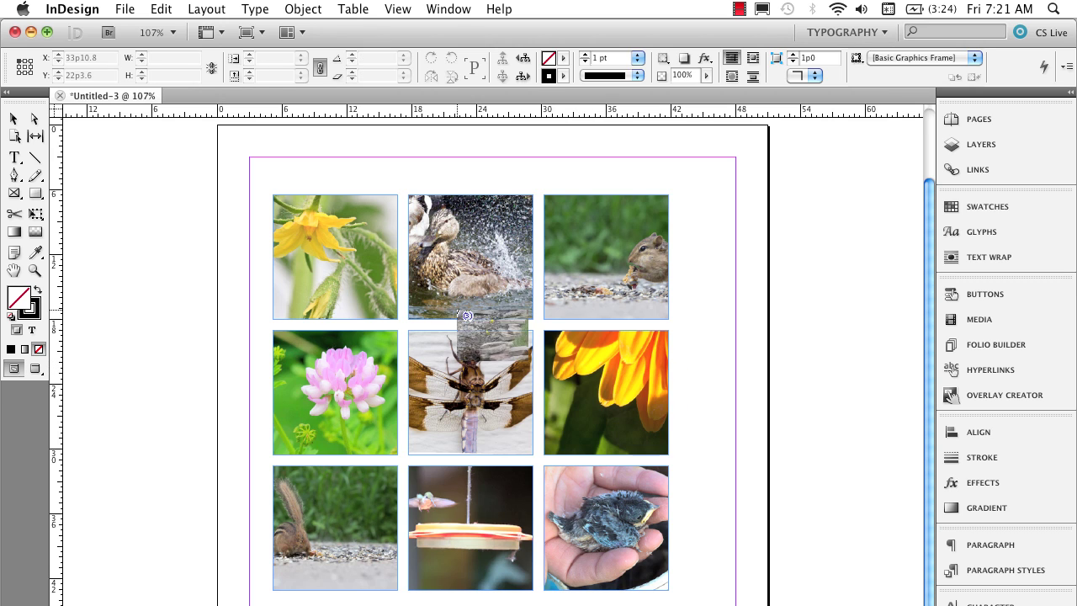
{"action": "left_click", "coordinate": [13, 120]}
{"action": "left_click", "coordinate": [14, 122]}
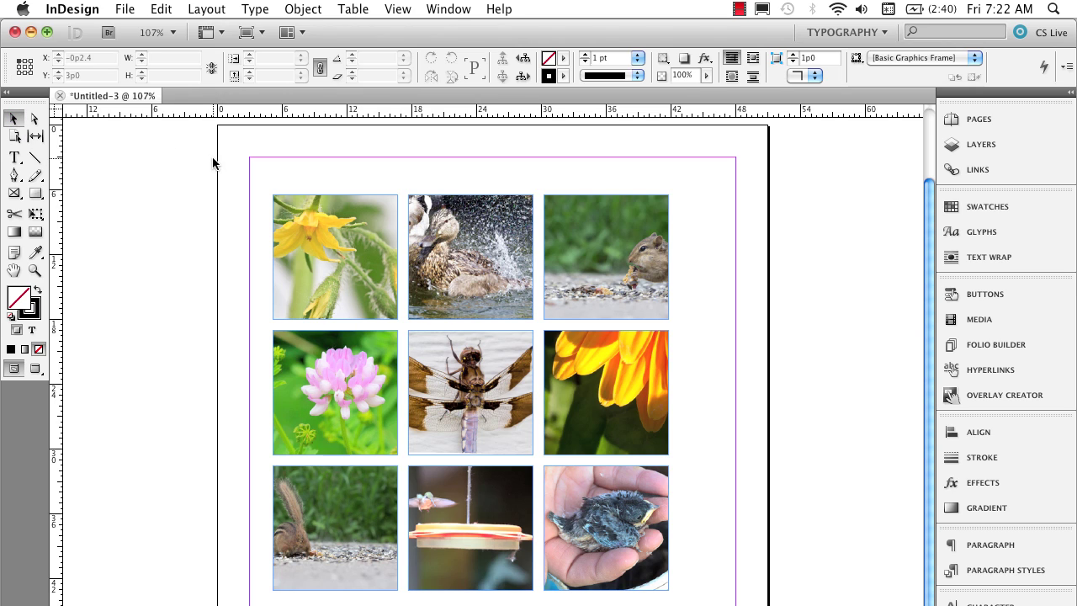
Delete all nine photo frames and draw a 3x3 grid of text frames filling the margins
{"action": "left_click_drag", "start_coordinate": [213, 157], "coordinate": [695, 601]}
{"action": "key", "text": "Delete"}
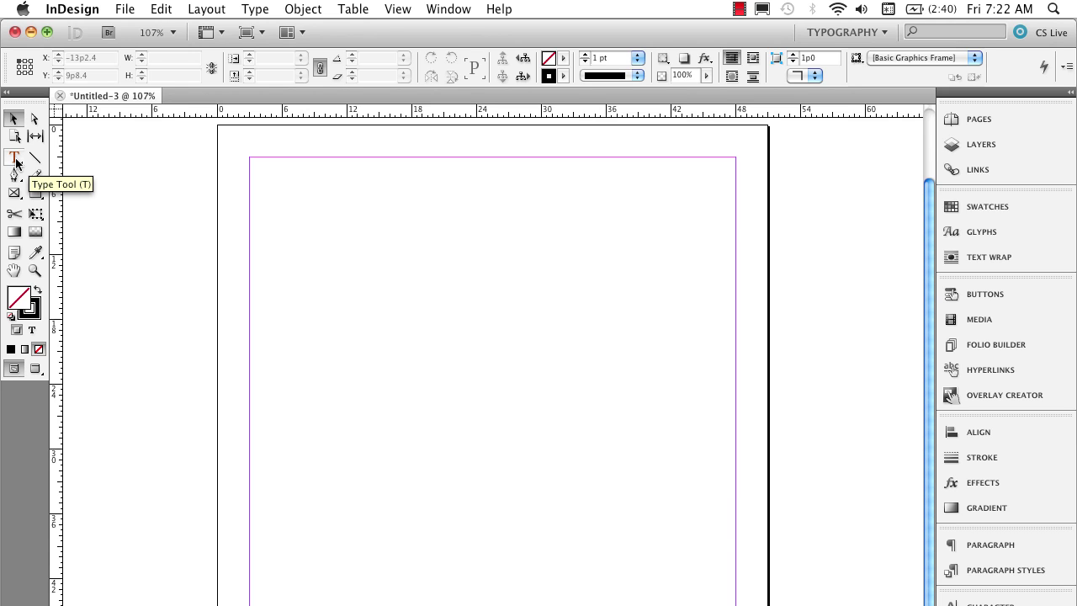
{"action": "left_click", "coordinate": [16, 162]}
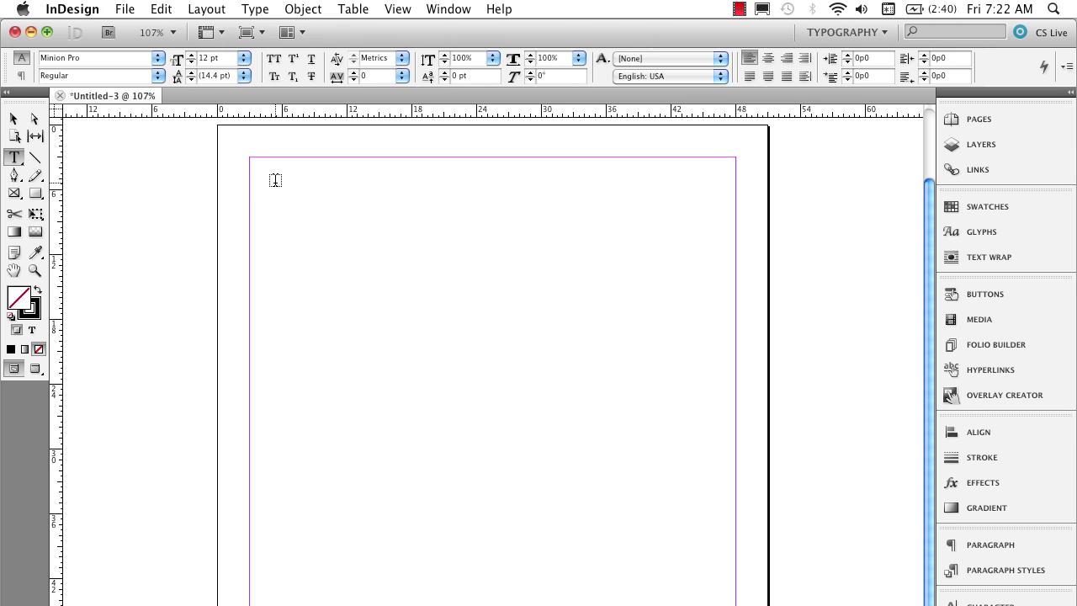
{"action": "left_click_drag", "start_coordinate": [275, 183], "coordinate": [682, 602]}
{"action": "key", "text": "Up"}
{"action": "key", "text": "Up"}
{"action": "key", "text": "Right"}
{"action": "key", "text": "Right"}
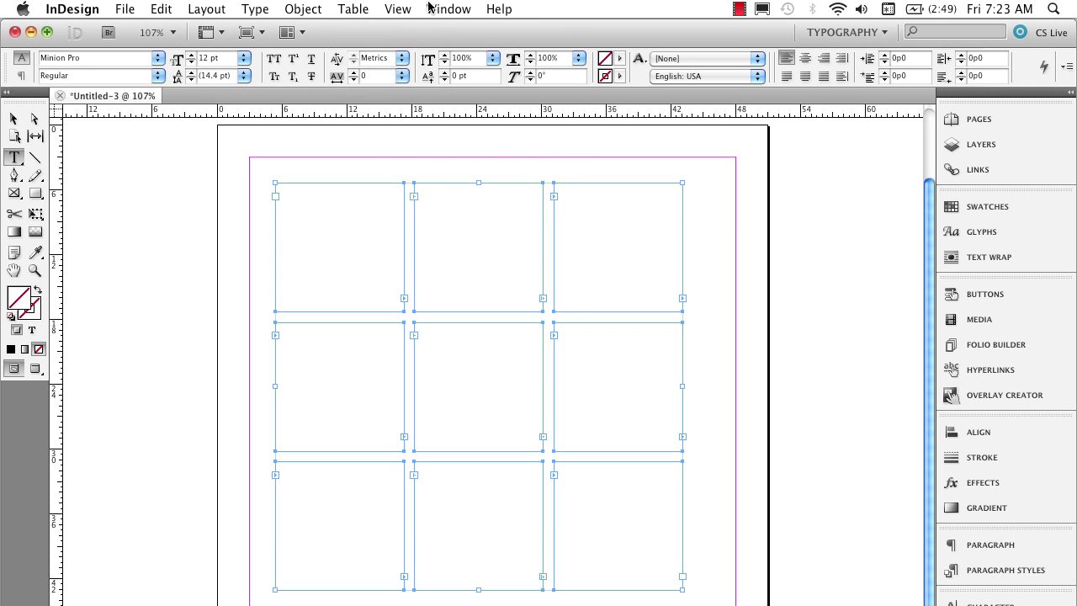
{"action": "left_click", "coordinate": [399, 8]}
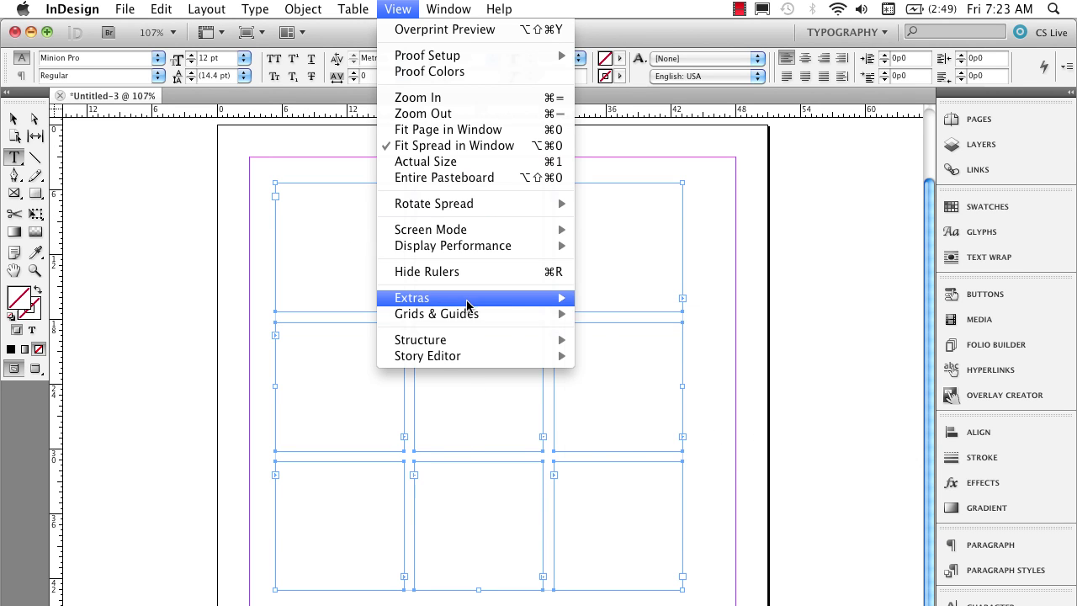
{"action": "mouse_move", "coordinate": [505, 305]}
{"action": "left_click", "coordinate": [676, 314]}
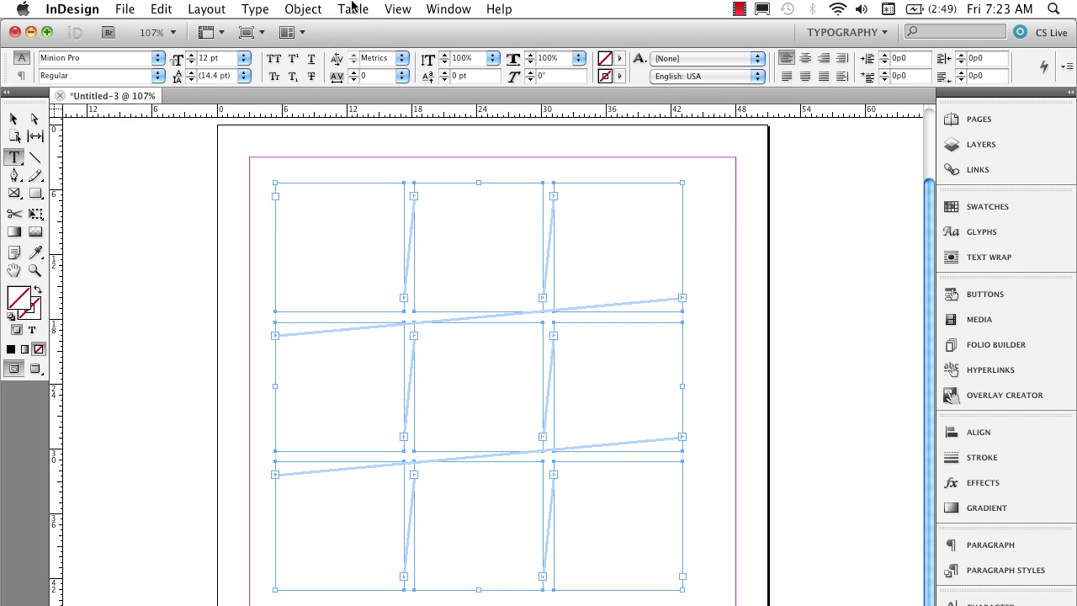
{"action": "left_click", "coordinate": [396, 8]}
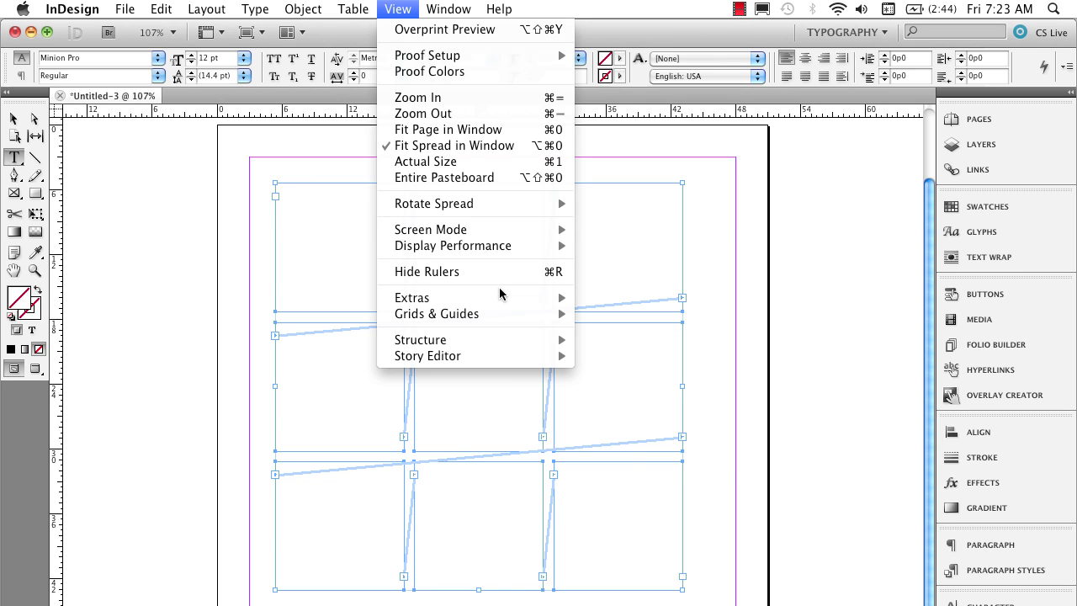
{"action": "mouse_move", "coordinate": [500, 296]}
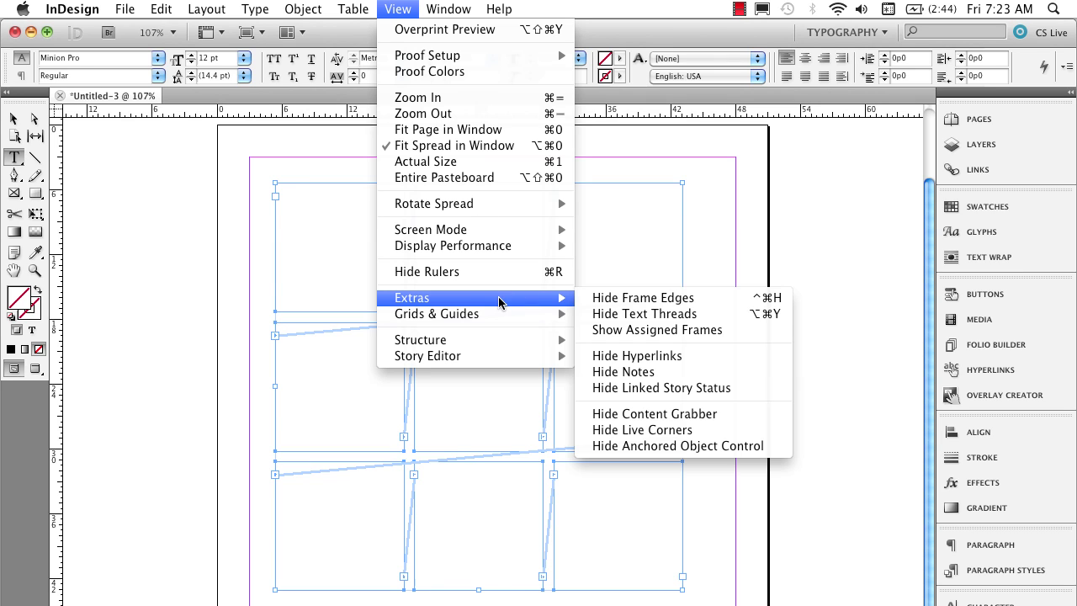
{"action": "left_click", "coordinate": [664, 314]}
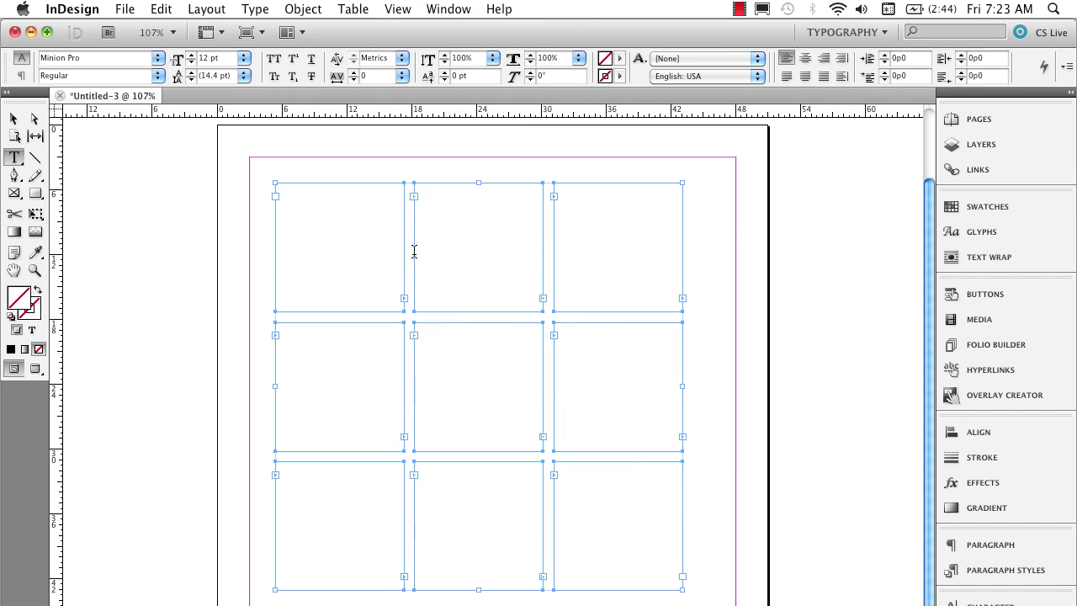
{"action": "left_click", "coordinate": [255, 9]}
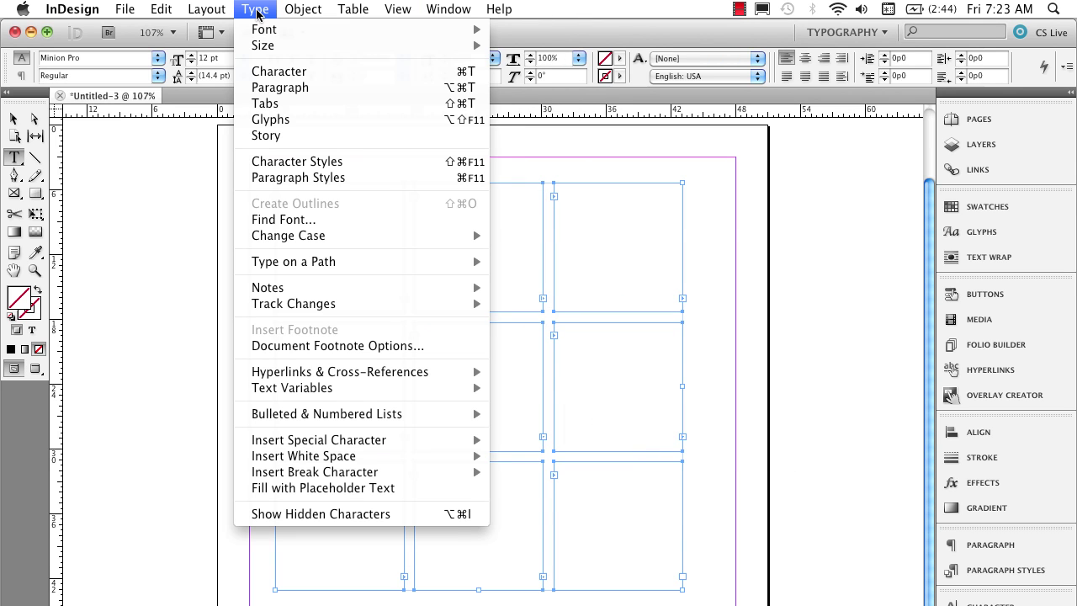
{"action": "left_click", "coordinate": [348, 490]}
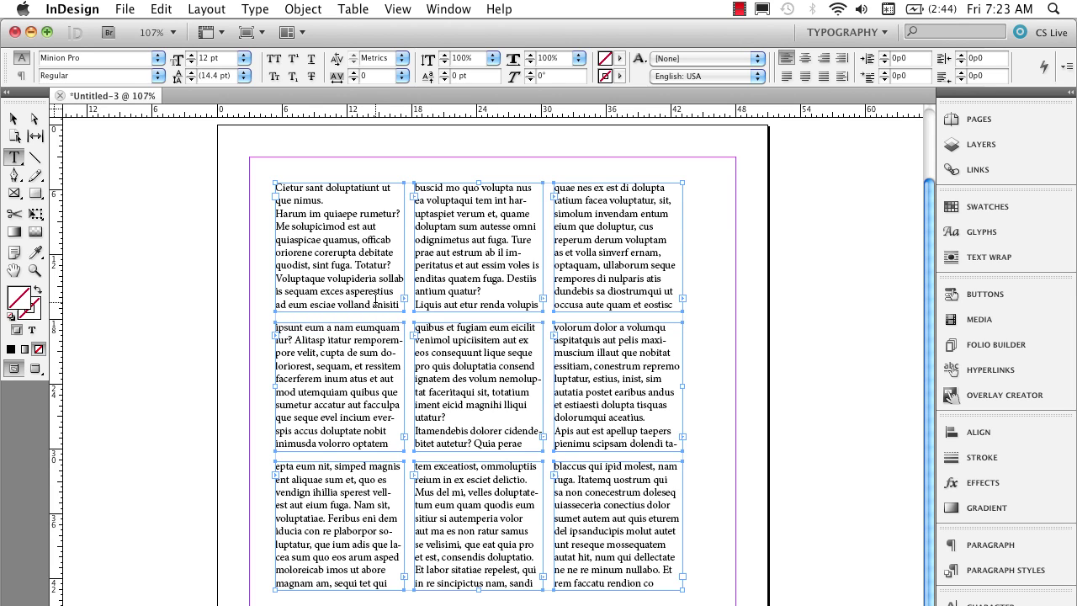
{"action": "key", "text": "super+z"}
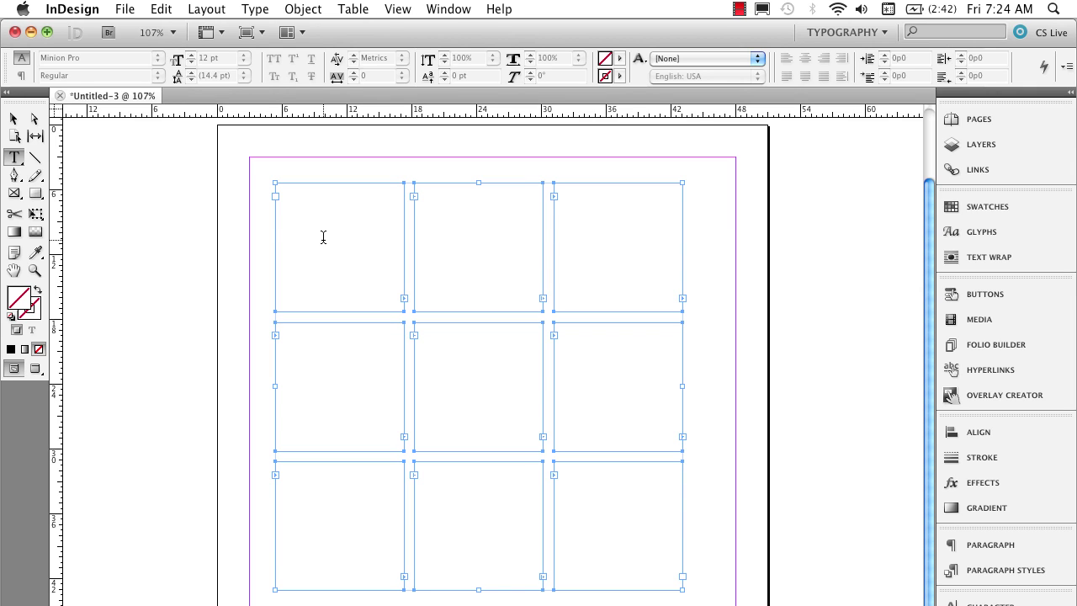
Open the Scripts panel from Window > Utilities and widen it
{"action": "left_click", "coordinate": [449, 8]}
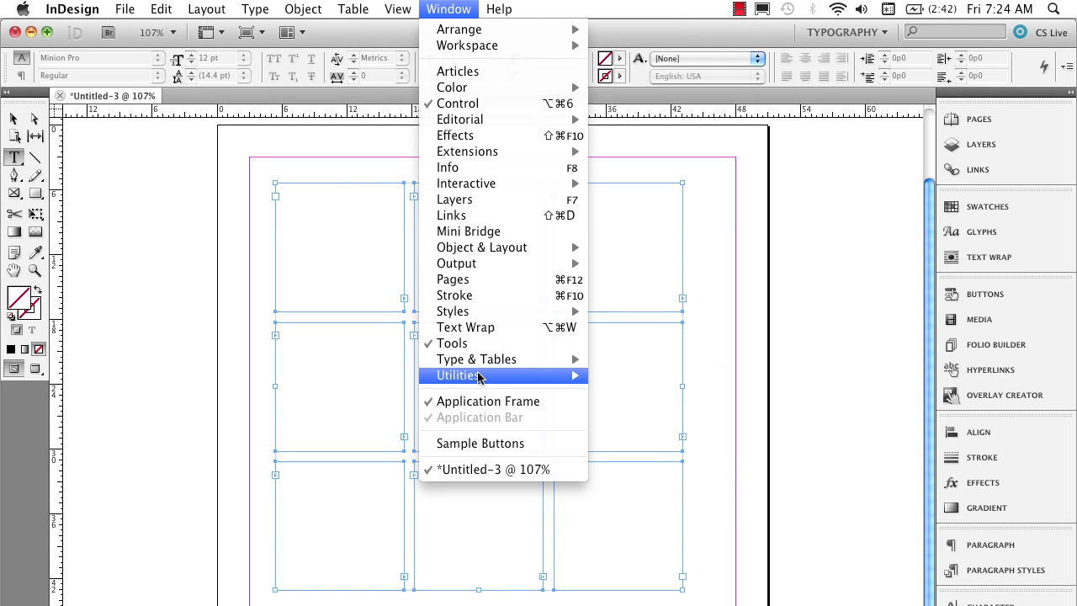
{"action": "mouse_move", "coordinate": [480, 375]}
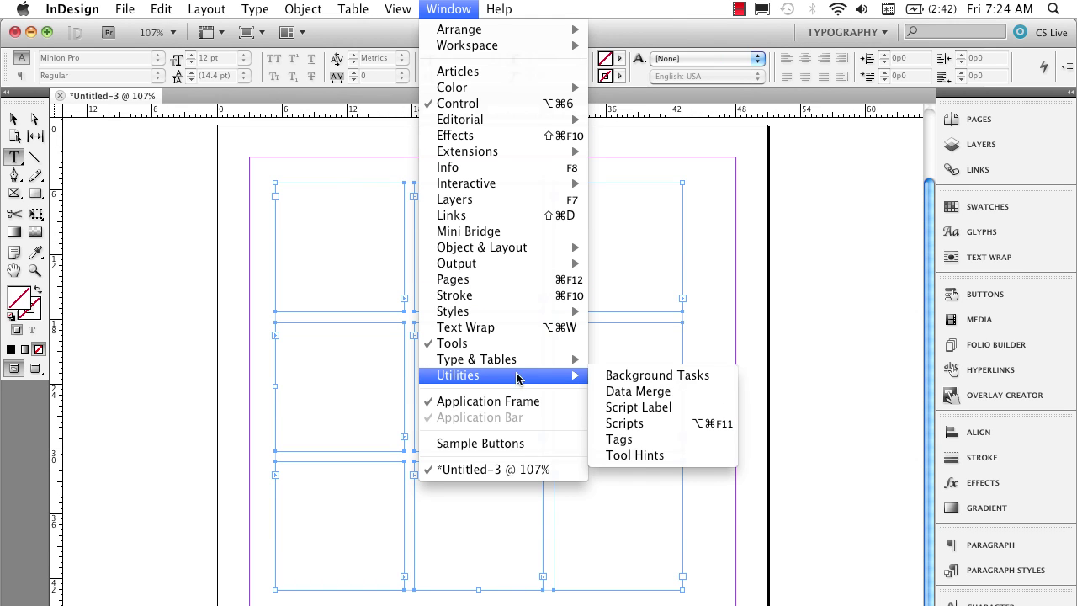
{"action": "left_click", "coordinate": [681, 428]}
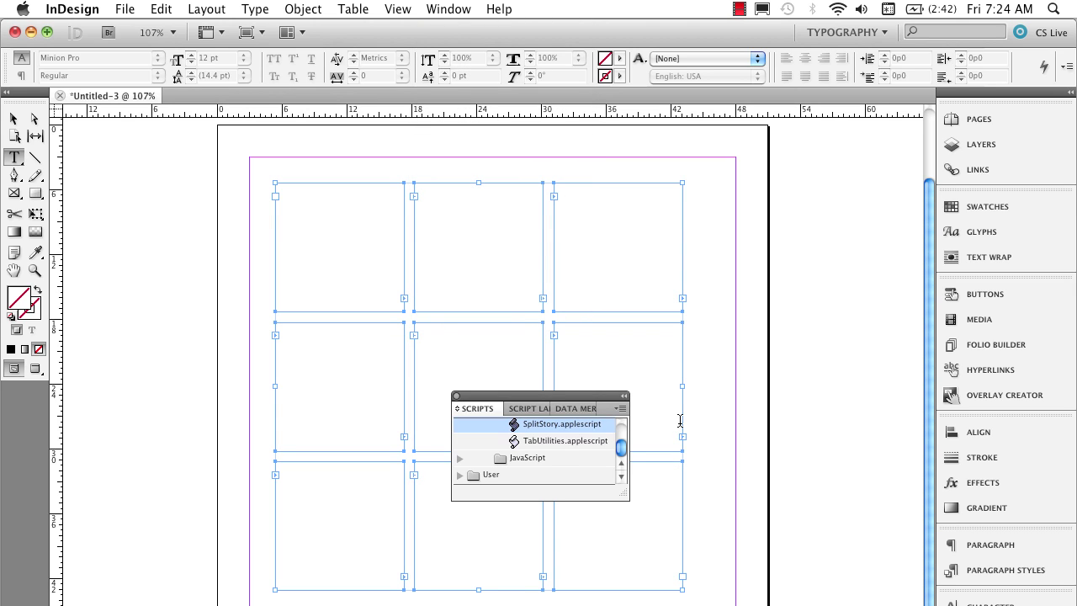
{"action": "left_click_drag", "start_coordinate": [625, 495], "coordinate": [724, 488]}
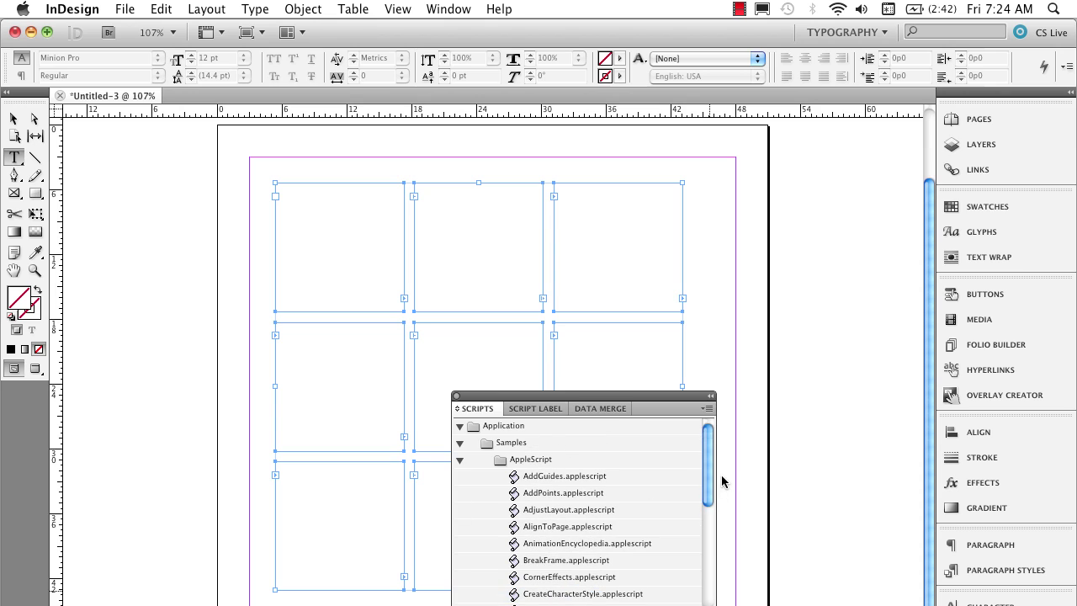
Expand Application > Samples > AppleScript and run SplitStory.applescript on the frames
{"action": "left_click", "coordinate": [460, 426]}
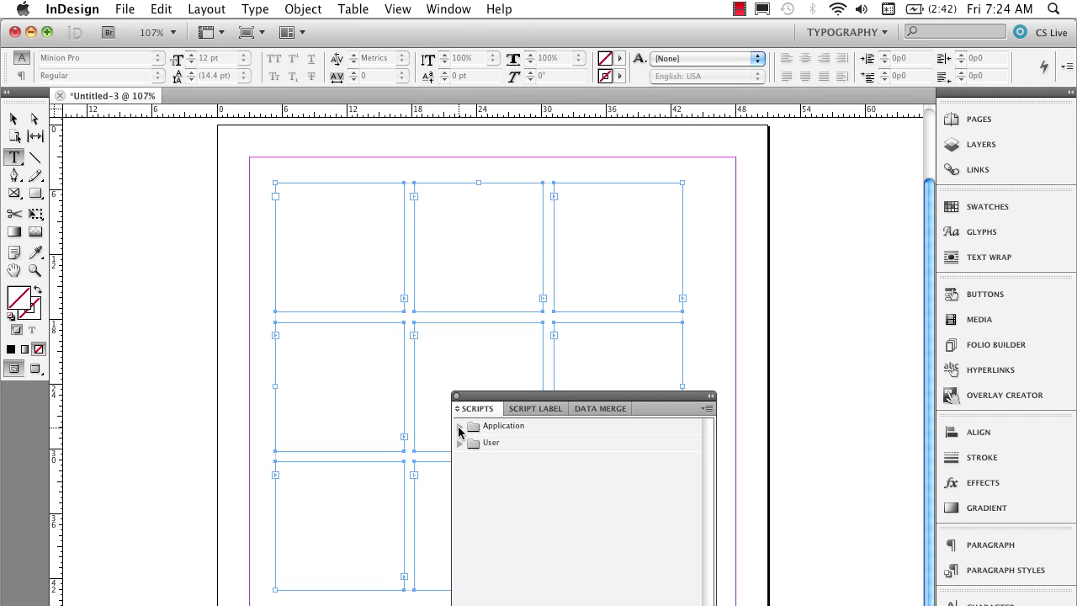
{"action": "left_click", "coordinate": [460, 428]}
{"action": "left_click", "coordinate": [460, 443]}
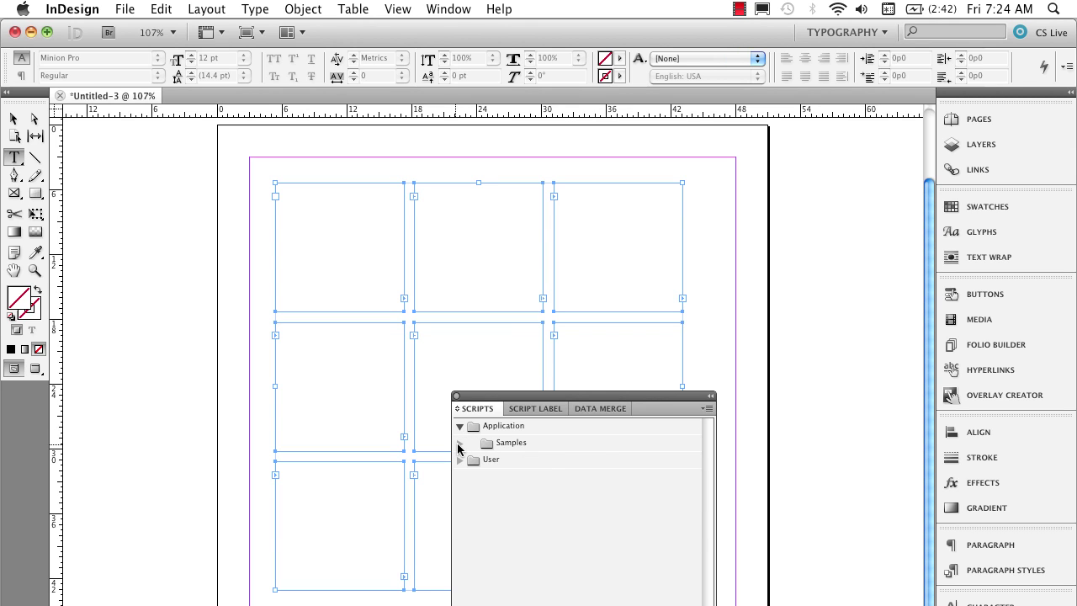
{"action": "left_click", "coordinate": [460, 444]}
{"action": "left_click", "coordinate": [460, 444]}
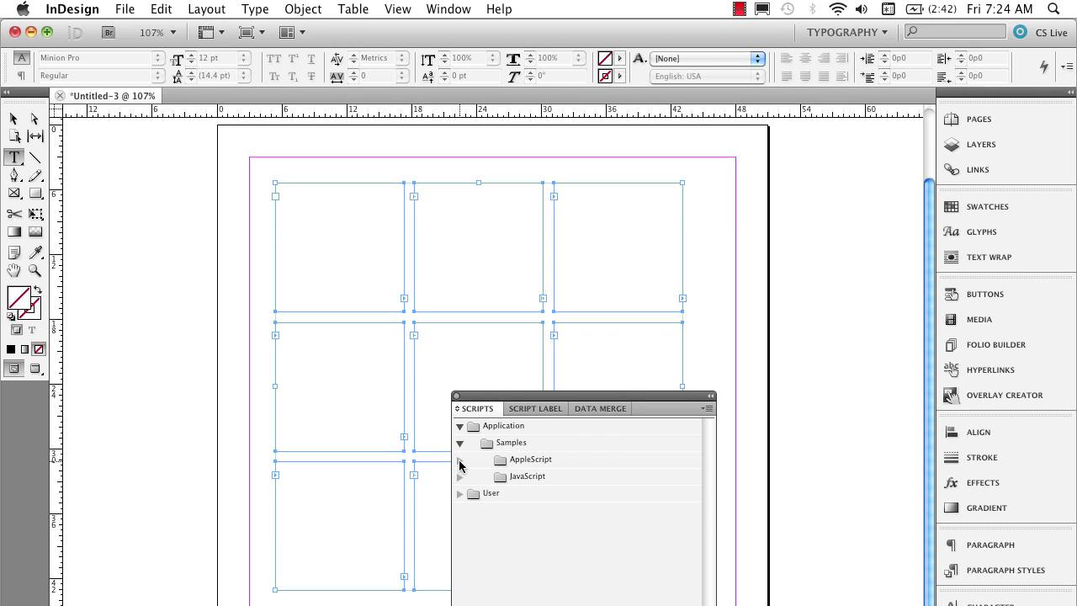
{"action": "left_click", "coordinate": [460, 462]}
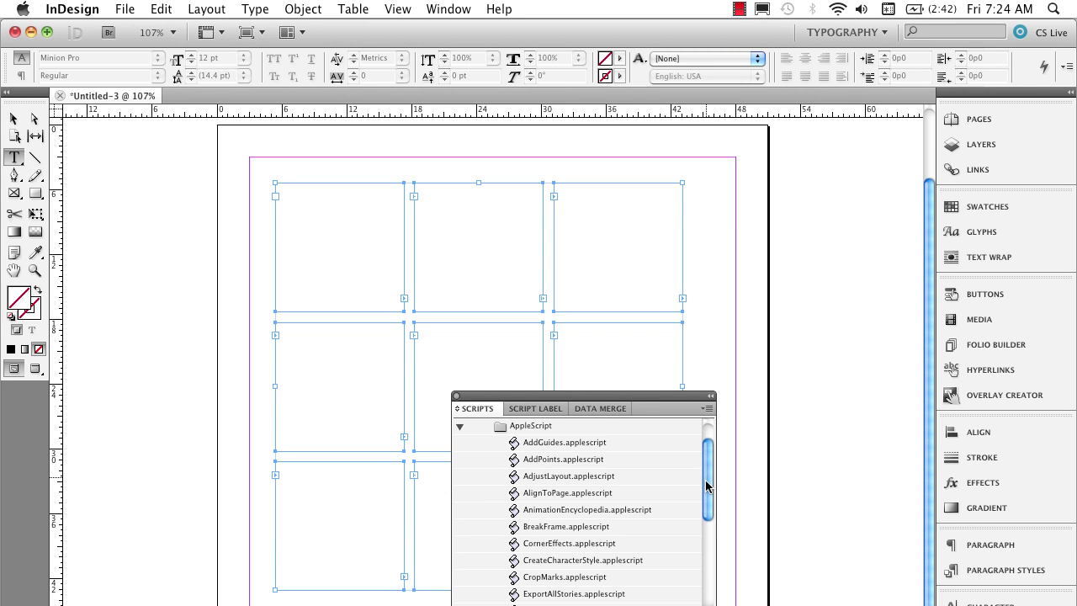
{"action": "left_click_drag", "start_coordinate": [707, 486], "coordinate": [707, 574]}
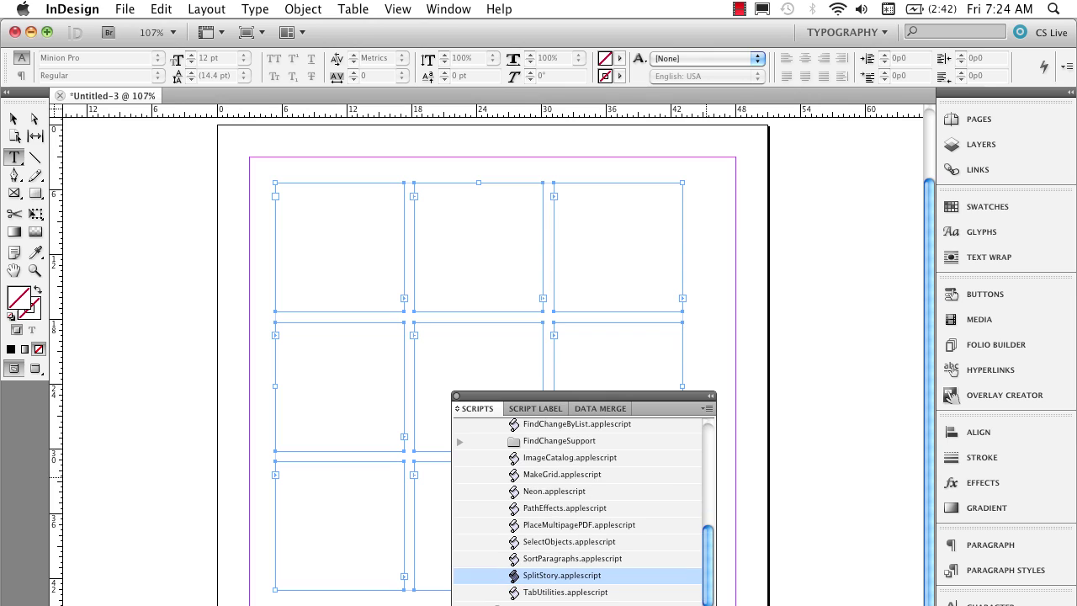
{"action": "double_click", "coordinate": [536, 575]}
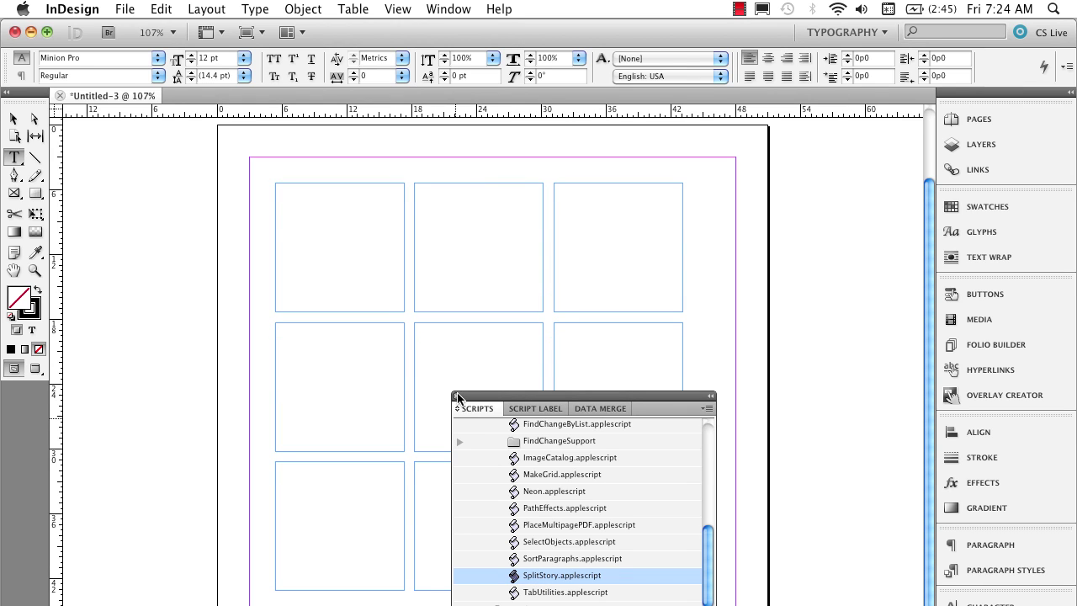
Close the Scripts panel and select all nine text frames
{"action": "left_click", "coordinate": [458, 396]}
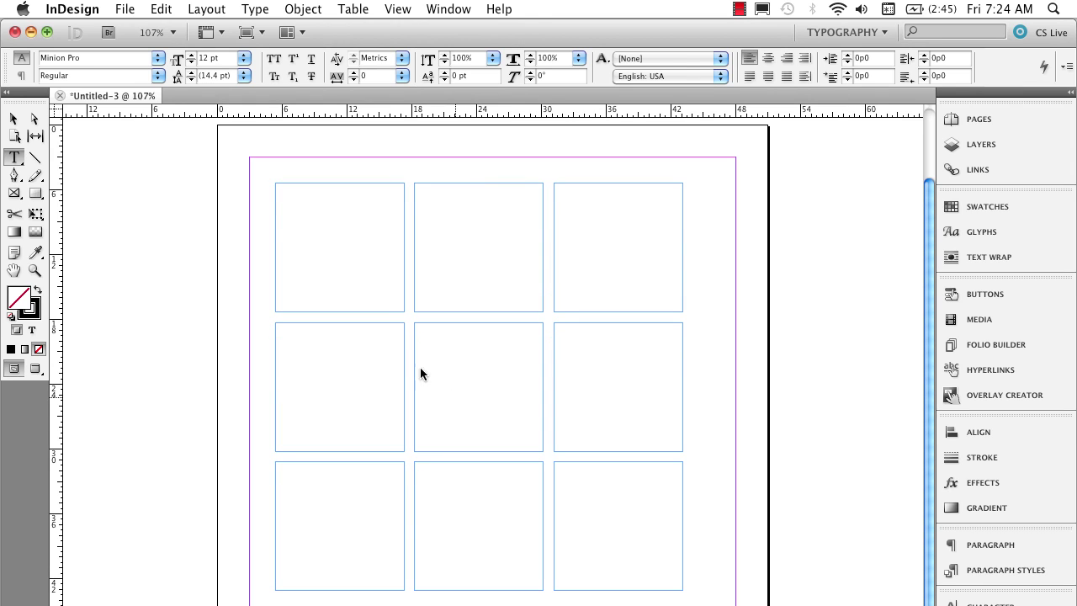
{"action": "left_click", "coordinate": [13, 119]}
{"action": "left_click", "coordinate": [336, 212]}
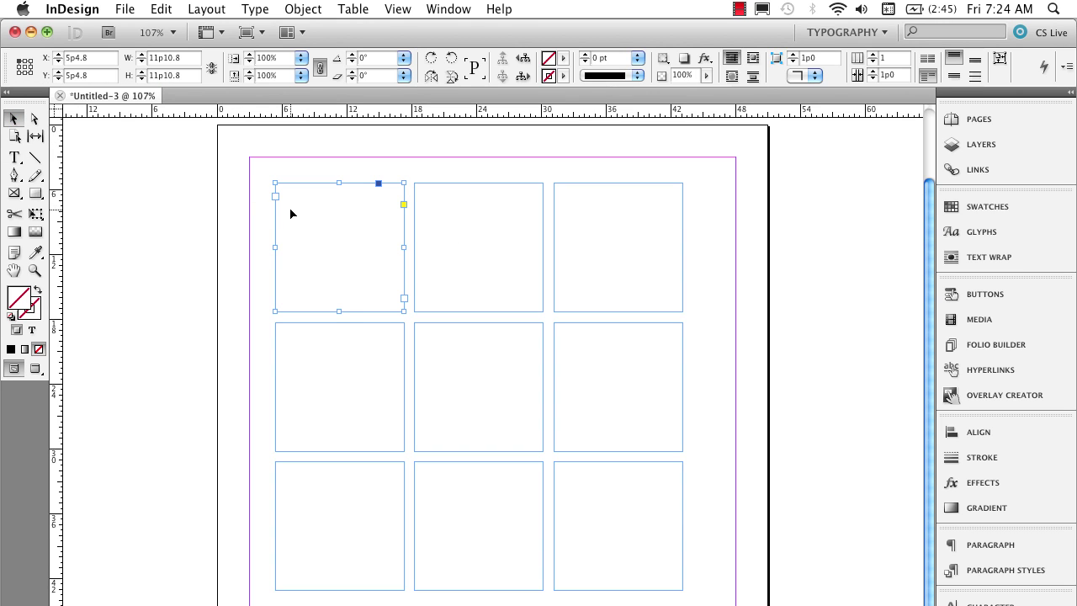
{"action": "left_click_drag", "start_coordinate": [241, 175], "coordinate": [720, 598]}
Fill the frames with placeholder text, show text threads, then undo the fill
{"action": "left_click", "coordinate": [255, 9]}
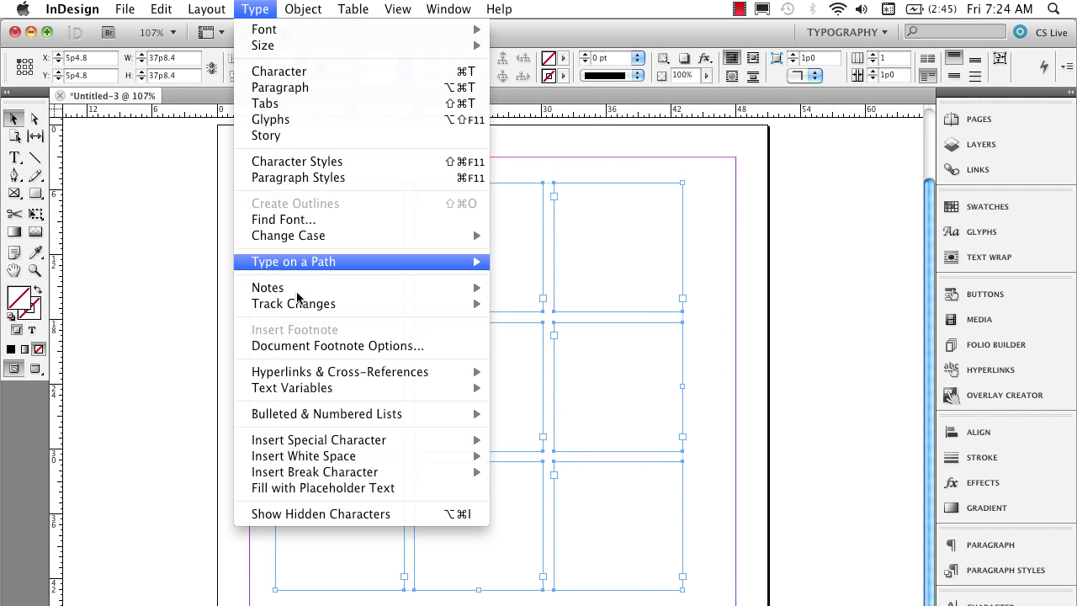
{"action": "left_click", "coordinate": [313, 488]}
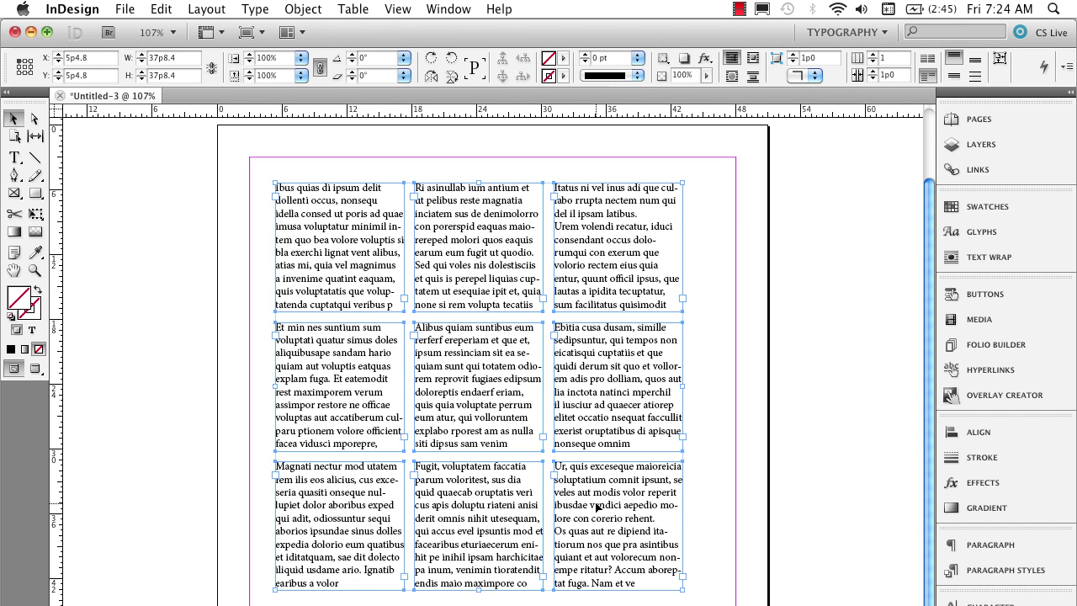
{"action": "left_click", "coordinate": [397, 9]}
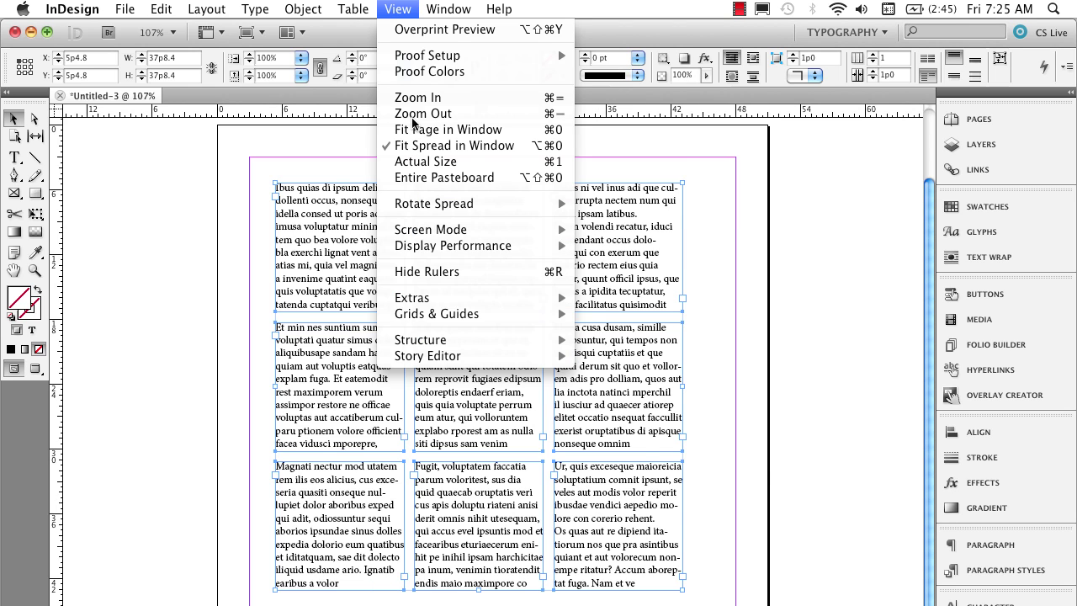
{"action": "mouse_move", "coordinate": [486, 313]}
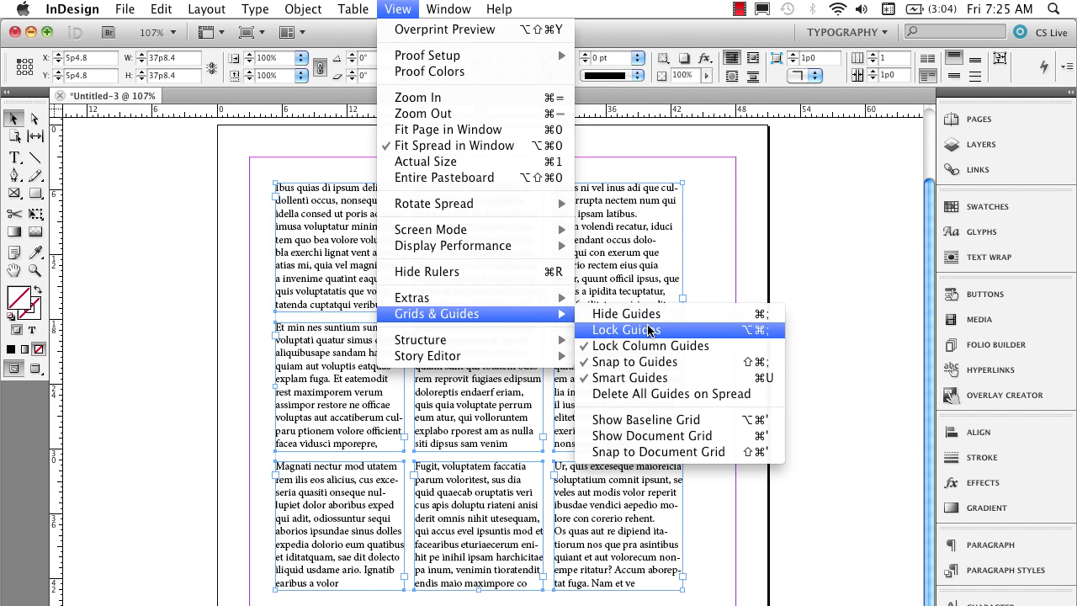
{"action": "mouse_move", "coordinate": [535, 298]}
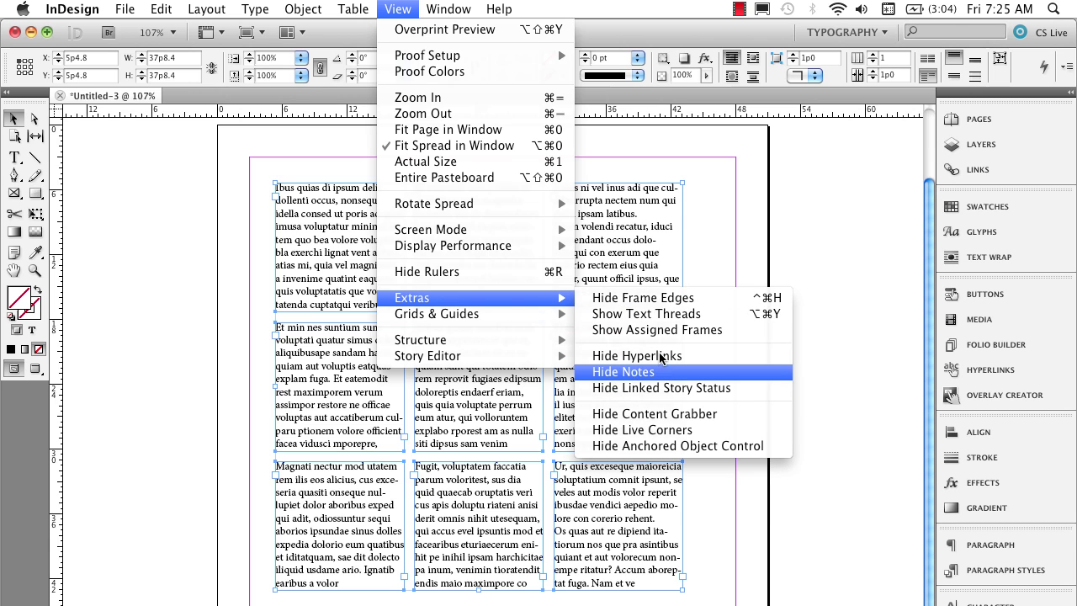
{"action": "left_click", "coordinate": [653, 314]}
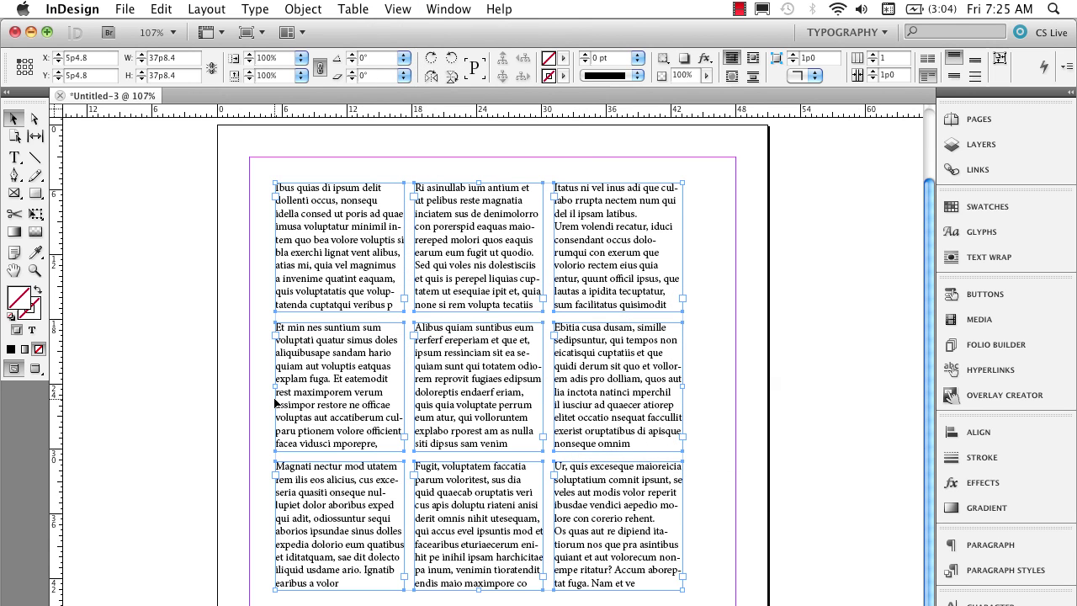
{"action": "key", "text": "super+z"}
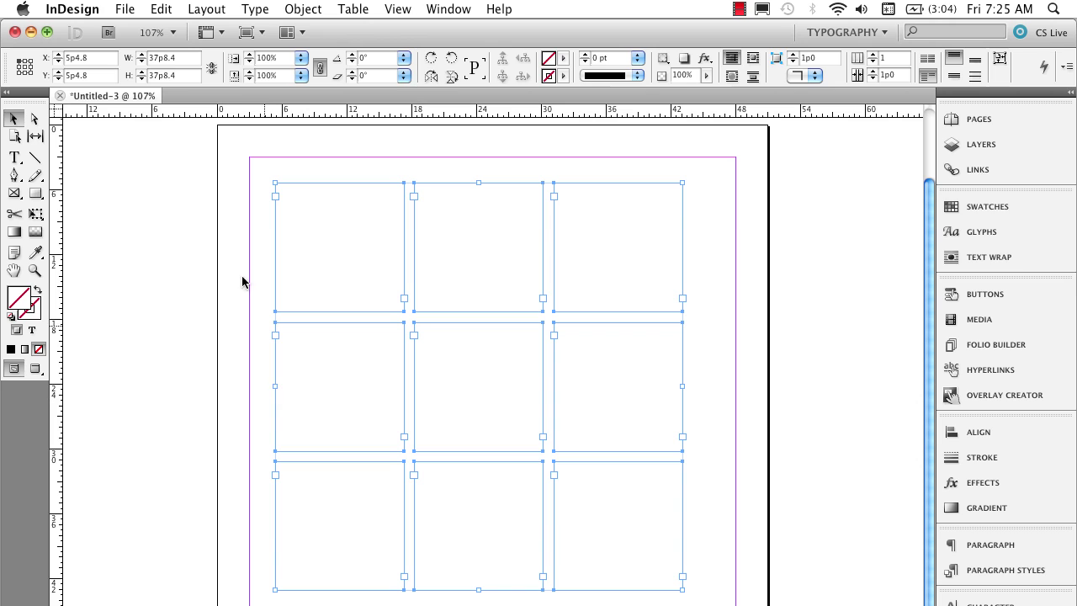
Type test strings ('vvcxbvcbv', 'cvbvcb', 'cvbvcbcvbvcb') into the three top-row frames
{"action": "left_click", "coordinate": [187, 235]}
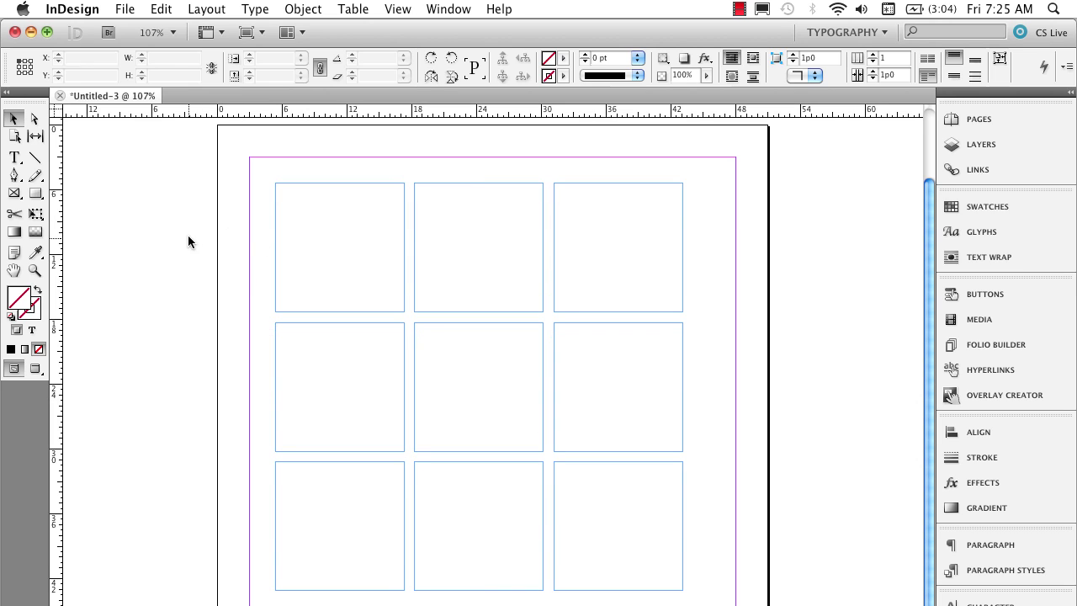
{"action": "key", "text": "t"}
{"action": "left_click", "coordinate": [333, 226]}
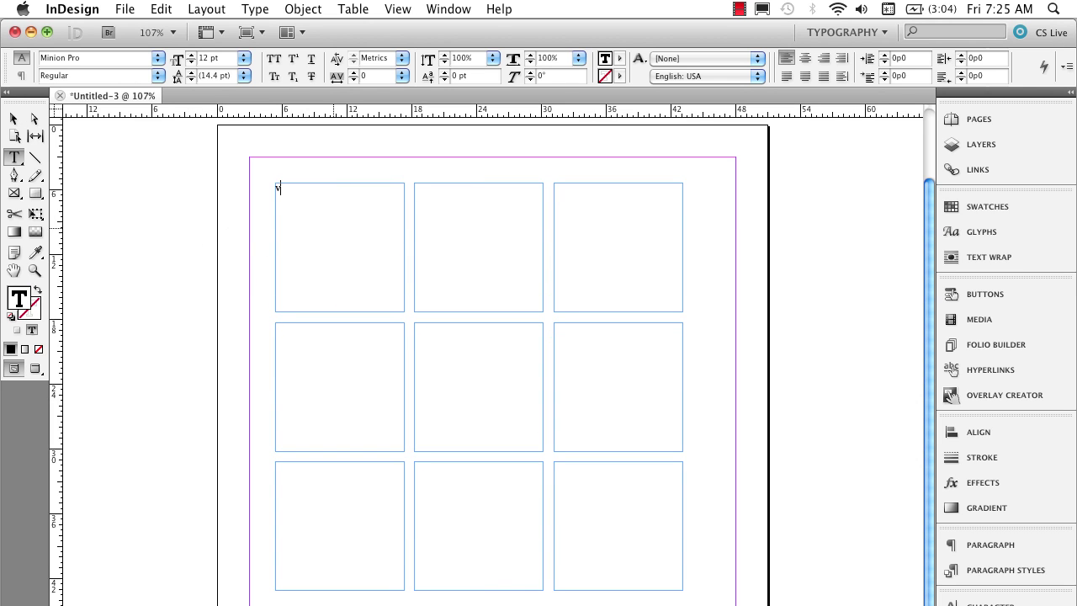
{"action": "type", "text": "vvcxbvcbv"}
{"action": "left_click", "coordinate": [427, 237]}
{"action": "type", "text": "cvbvcb"}
{"action": "left_click", "coordinate": [575, 250]}
{"action": "type", "text": "cvbvcbcvbvcb"}
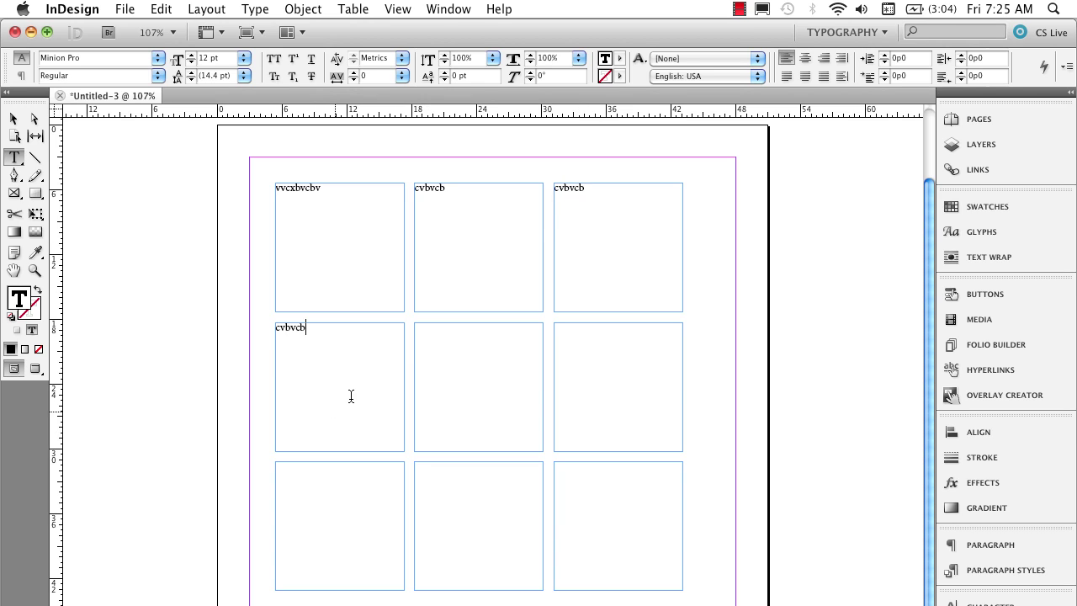
Type test strings into the middle-left and bottom-middle frames, then select all nine frames
{"action": "left_click", "coordinate": [459, 376]}
{"action": "type", "text": "cvbvc"}
{"action": "type", "text": "cvbvbv"}
{"action": "type", "text": "cvbvcb"}
{"action": "left_click", "coordinate": [526, 502]}
{"action": "type", "text": "cvbvcb"}
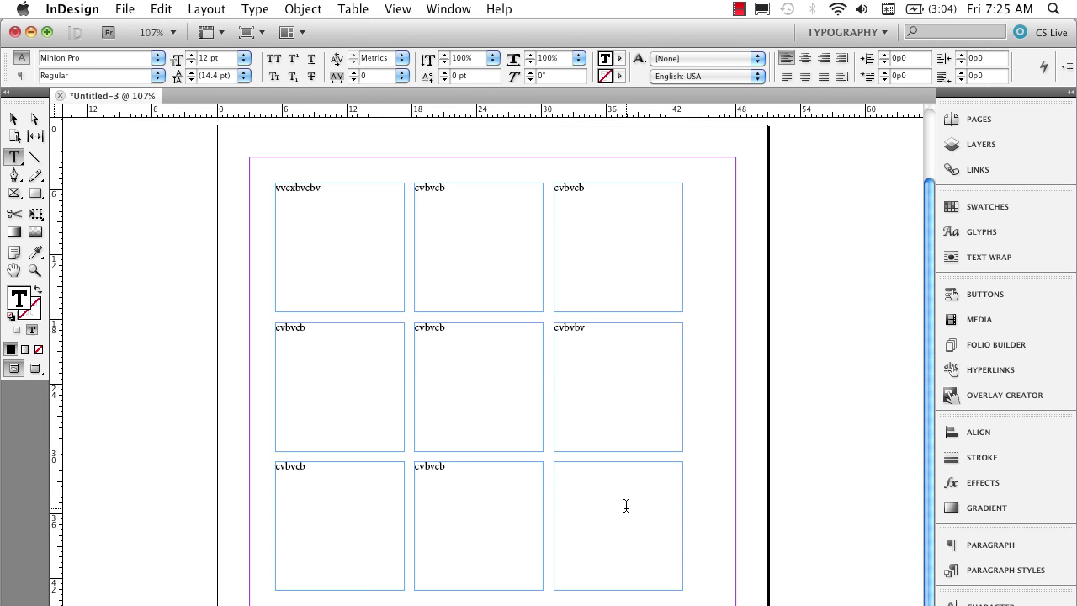
{"action": "type", "text": "cvbcv"}
{"action": "left_click", "coordinate": [15, 120]}
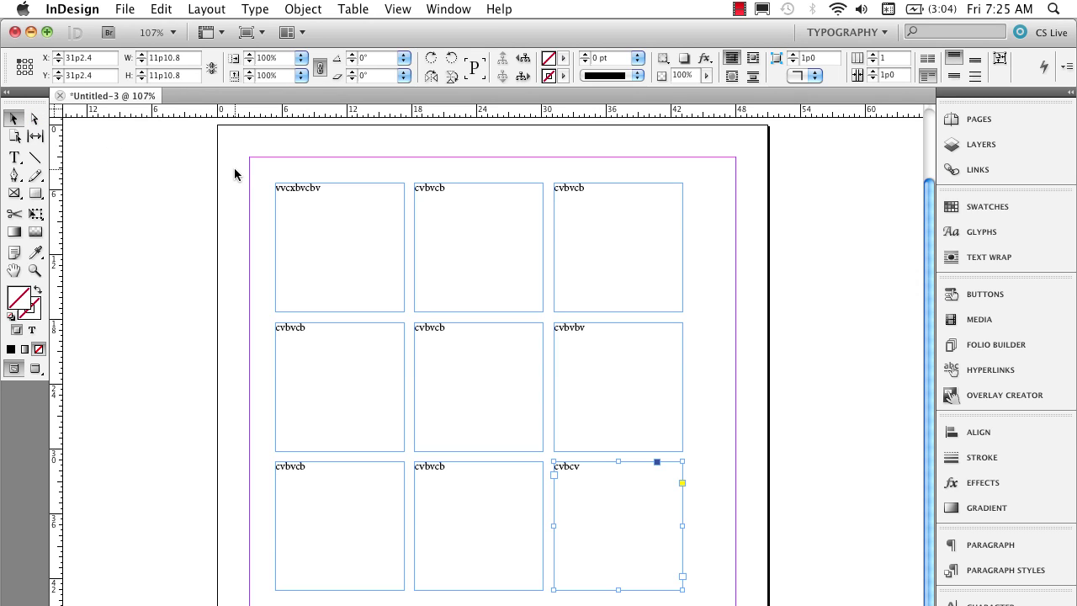
{"action": "left_click_drag", "start_coordinate": [235, 169], "coordinate": [703, 599]}
Set the frames' Text Frame Options vertical justification to Center
{"action": "right_click", "coordinate": [487, 372]}
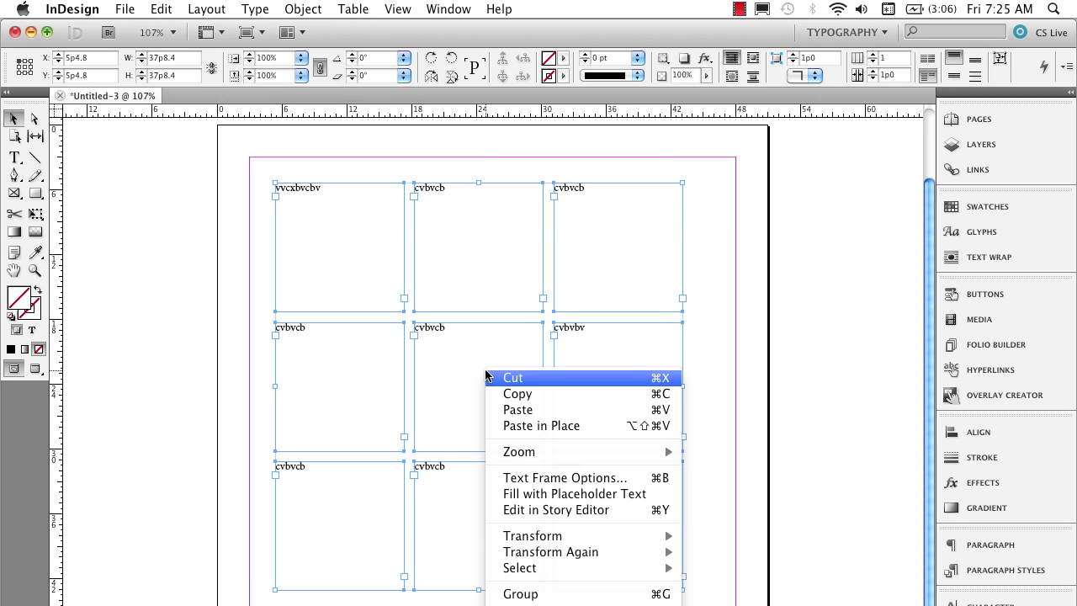
{"action": "left_click", "coordinate": [531, 478]}
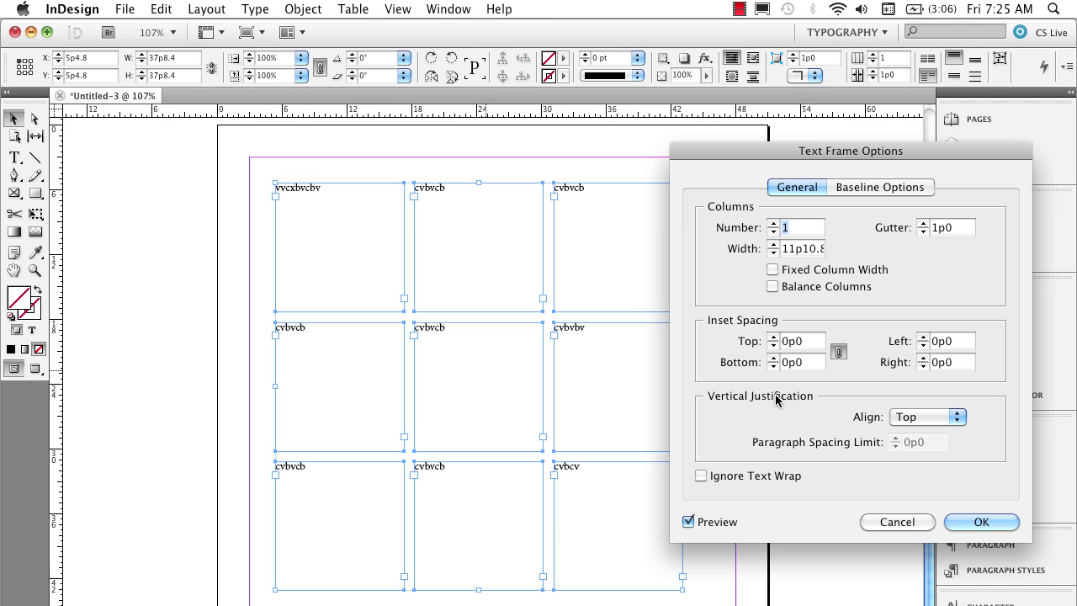
{"action": "left_click", "coordinate": [958, 418]}
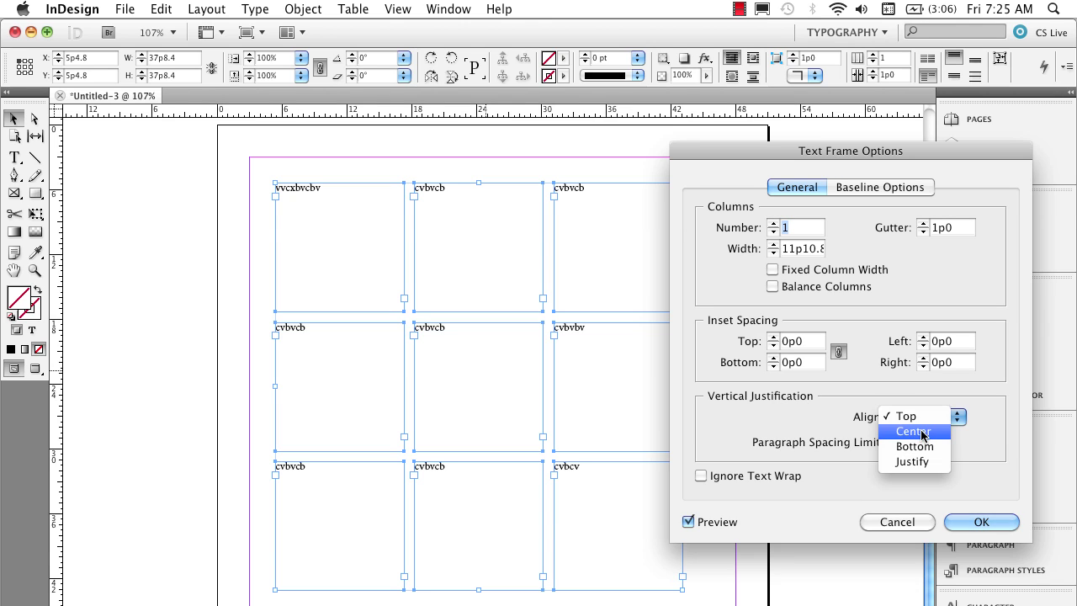
{"action": "left_click", "coordinate": [923, 432]}
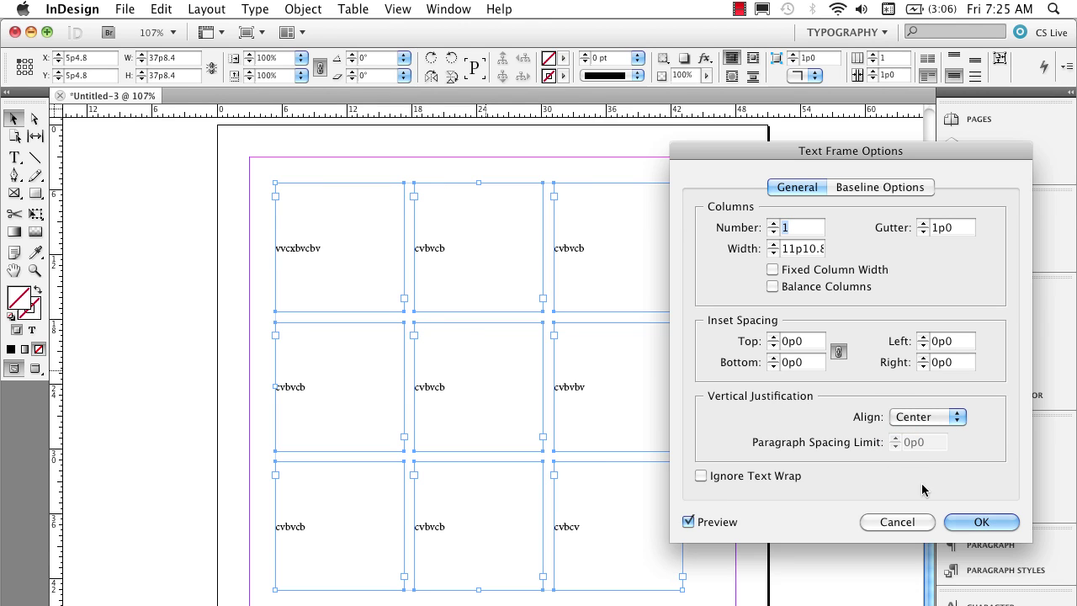
{"action": "left_click", "coordinate": [983, 521]}
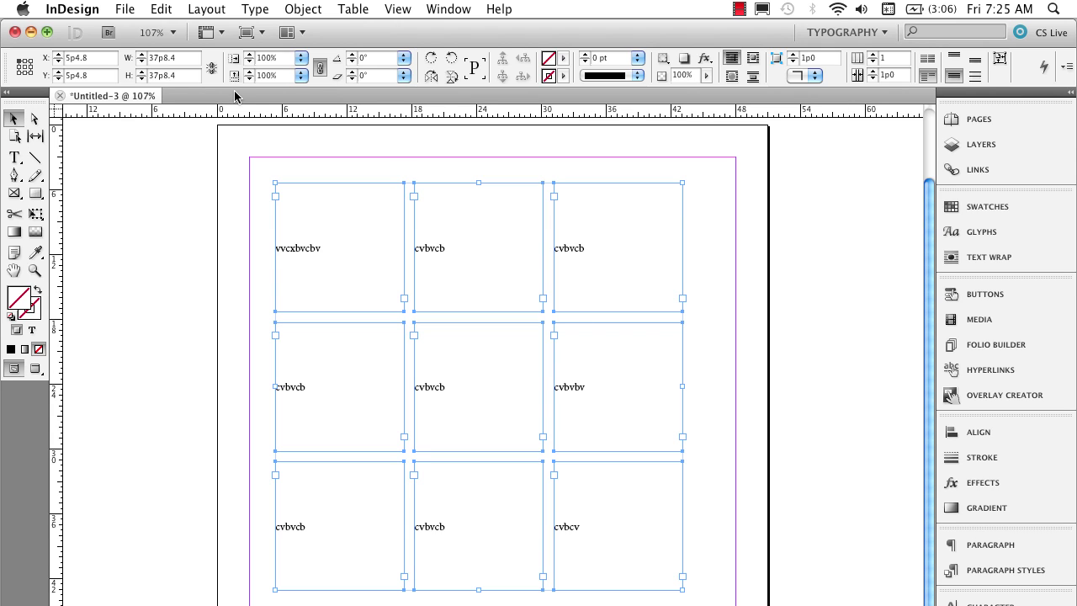
Apply Align center in the Paragraph controls to center the words horizontally
{"action": "left_click", "coordinate": [14, 158]}
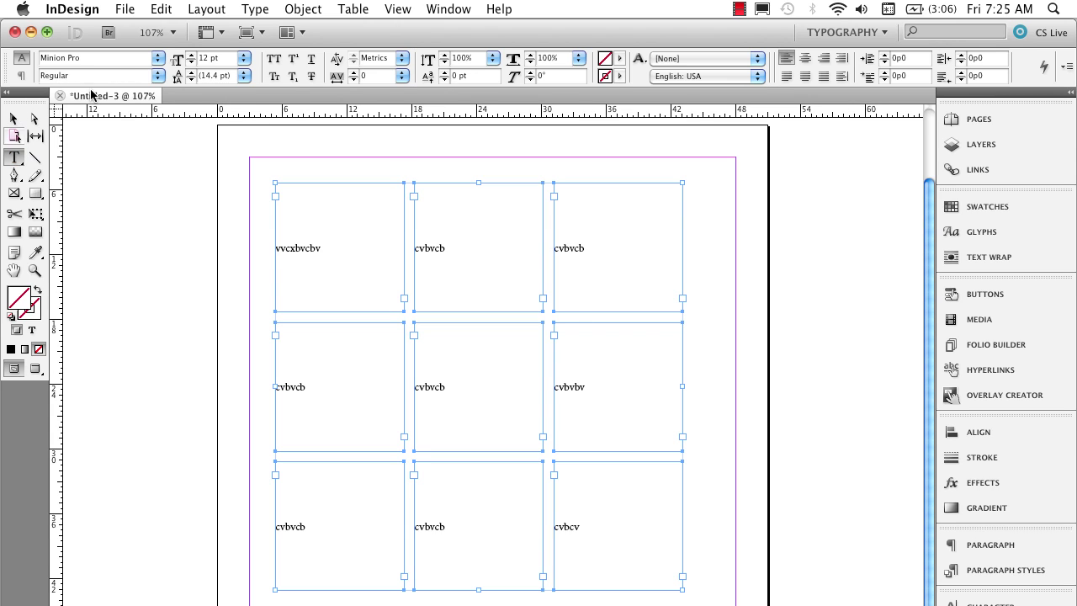
{"action": "left_click", "coordinate": [22, 75]}
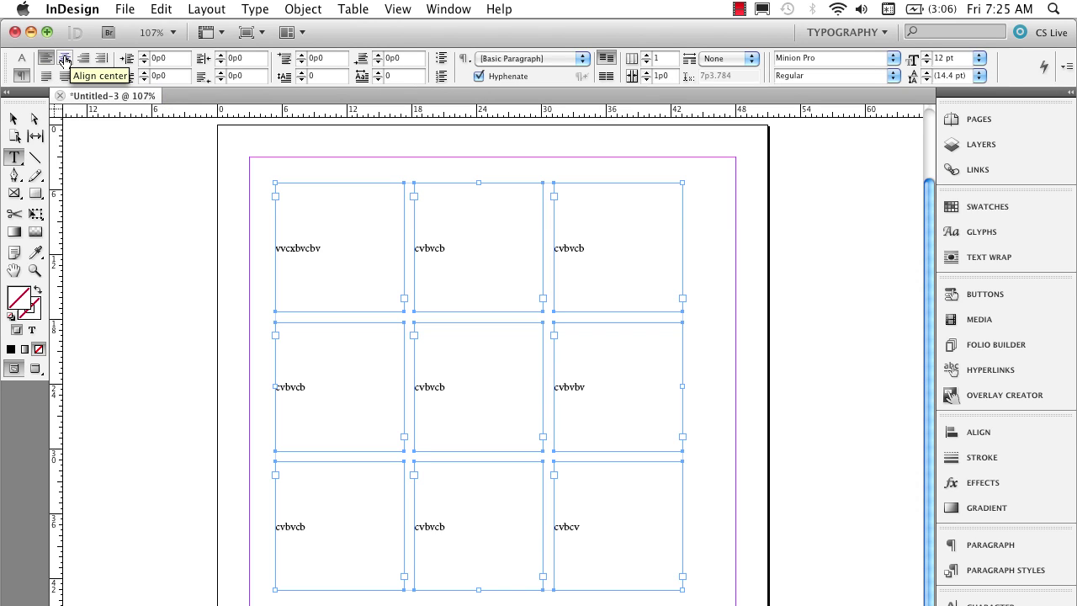
{"action": "left_click", "coordinate": [65, 59]}
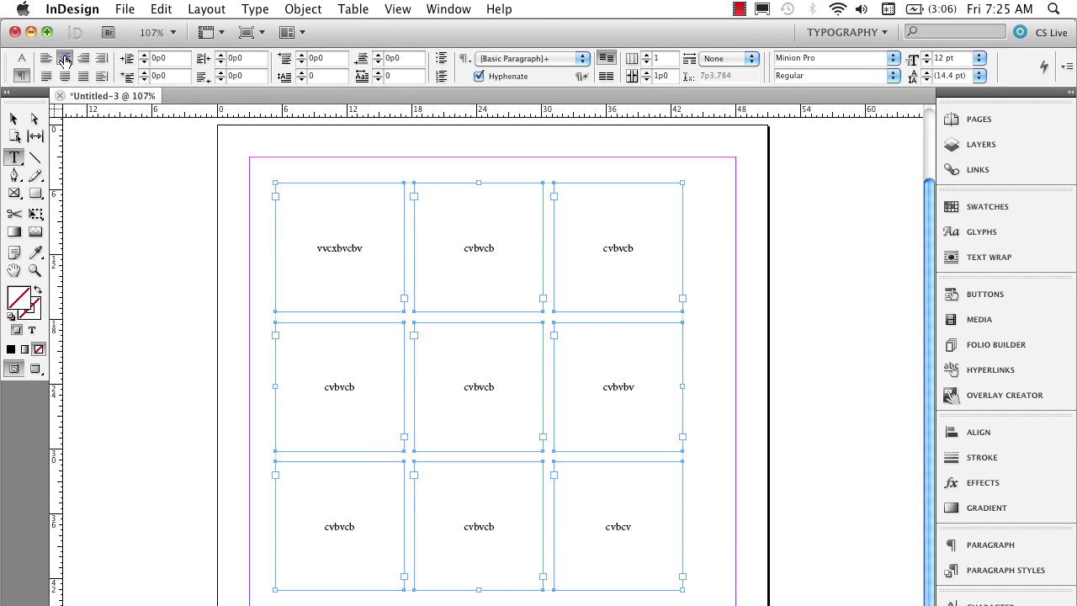